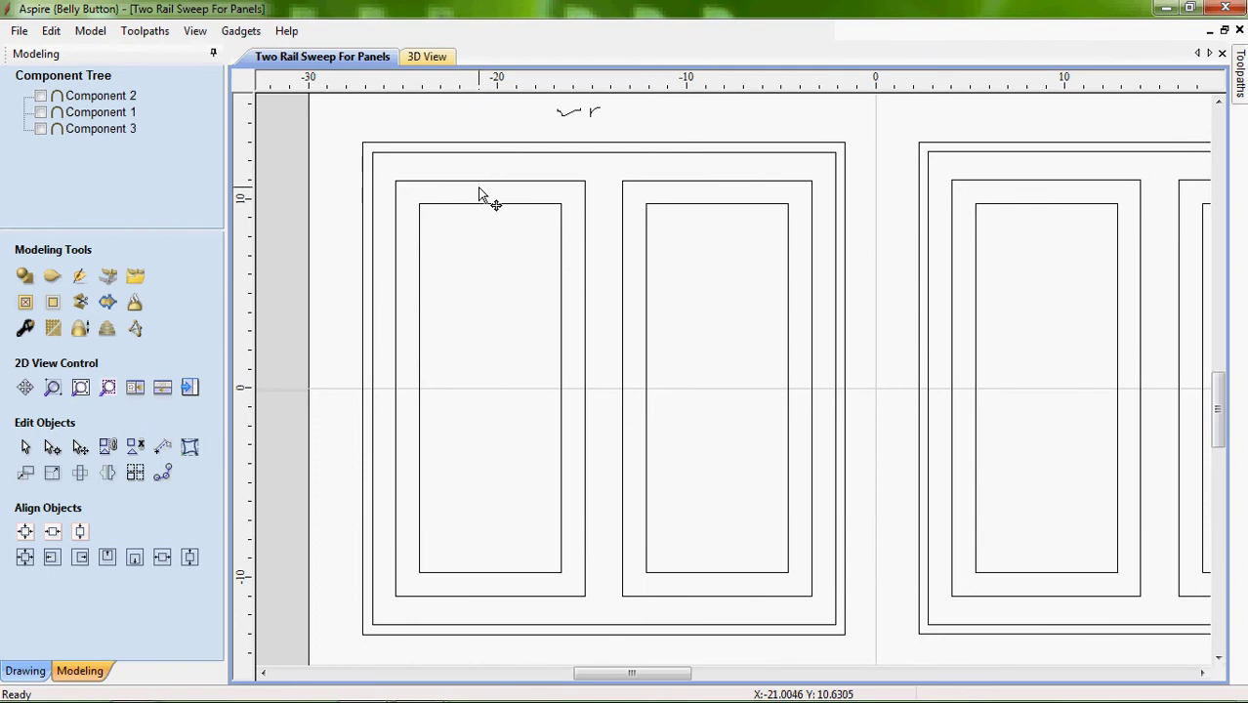
Select the door's outer and inner frame rectangles and the left panel's rectangles to check their sizes
click(437, 143)
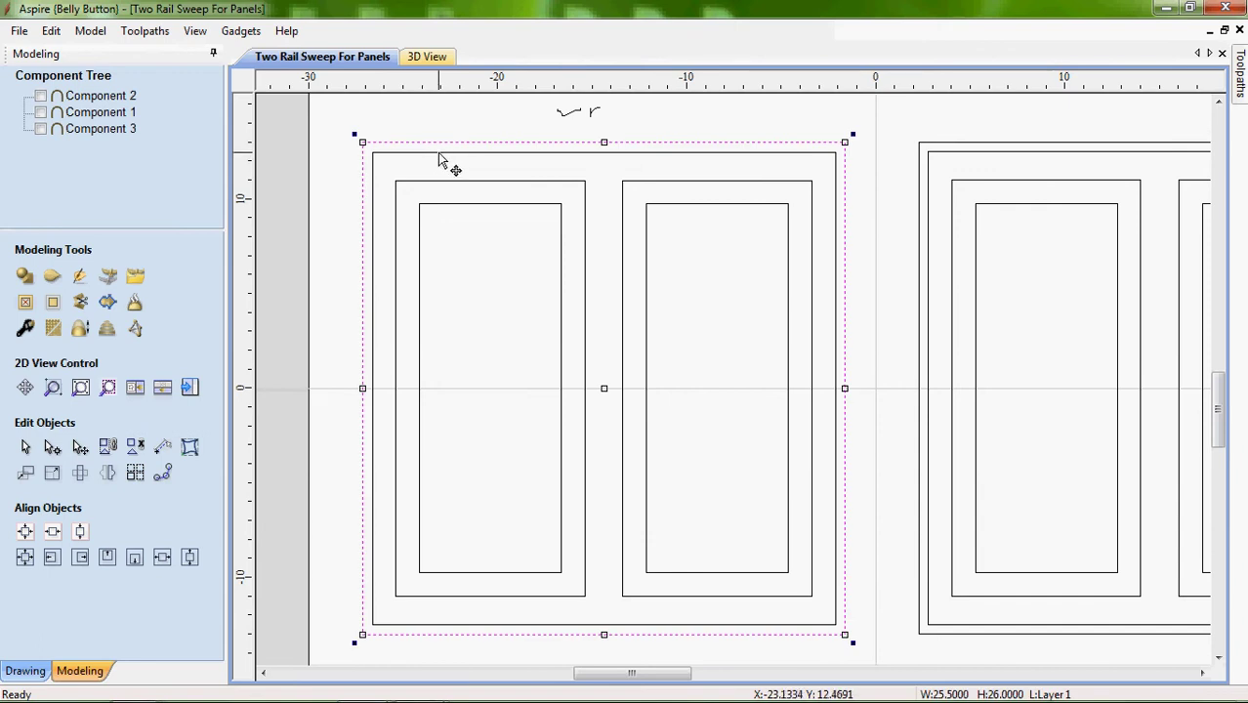
click(439, 152)
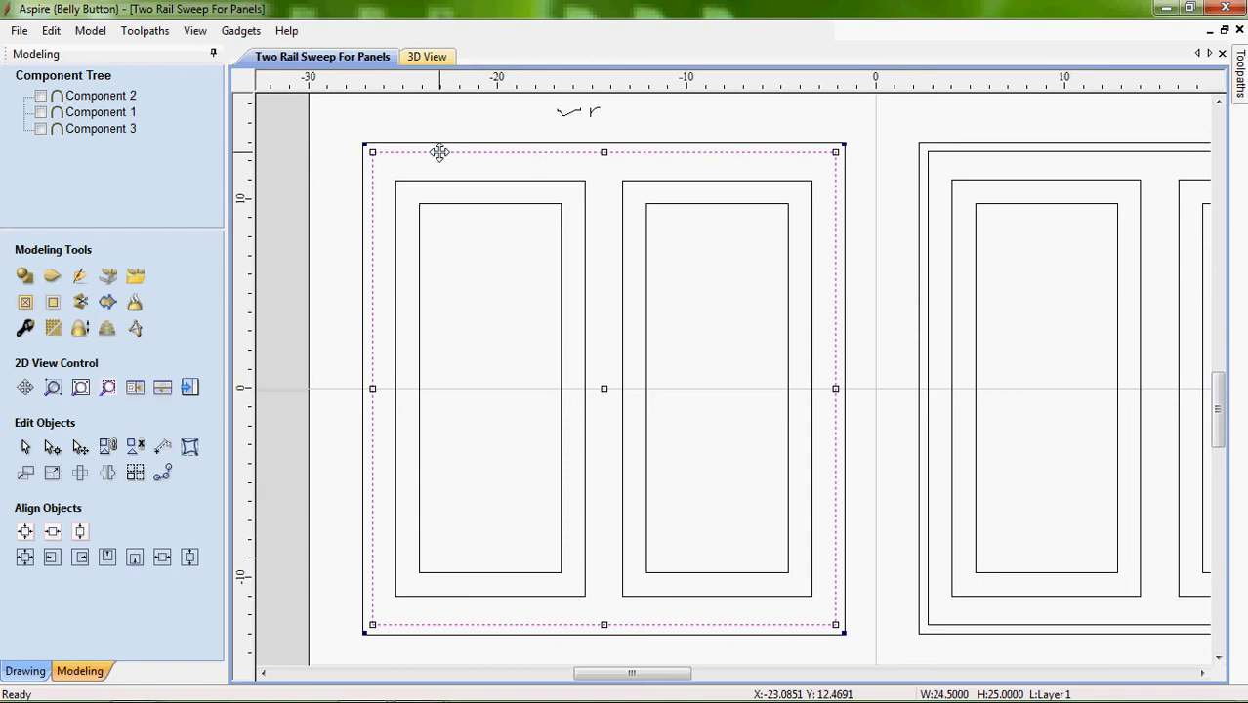
click(418, 291)
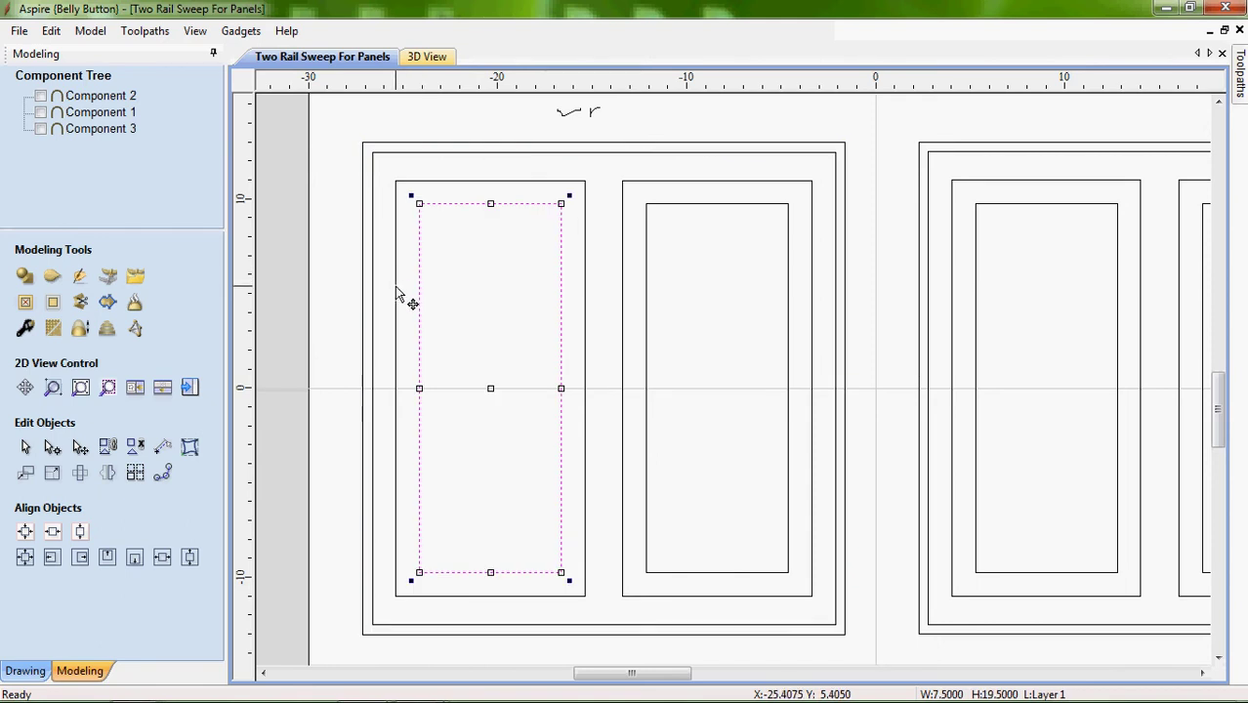
click(396, 291)
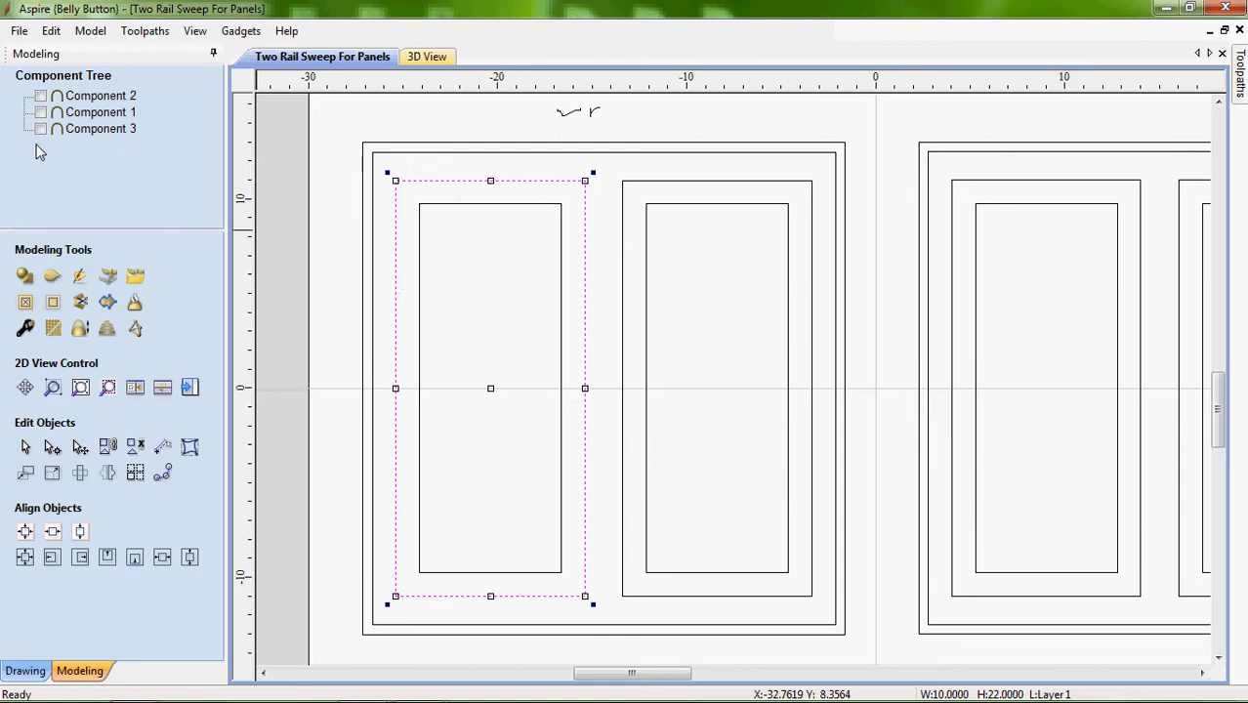
Make Component 2 and Component 1 visible and scroll right to the finished door
click(40, 96)
click(40, 112)
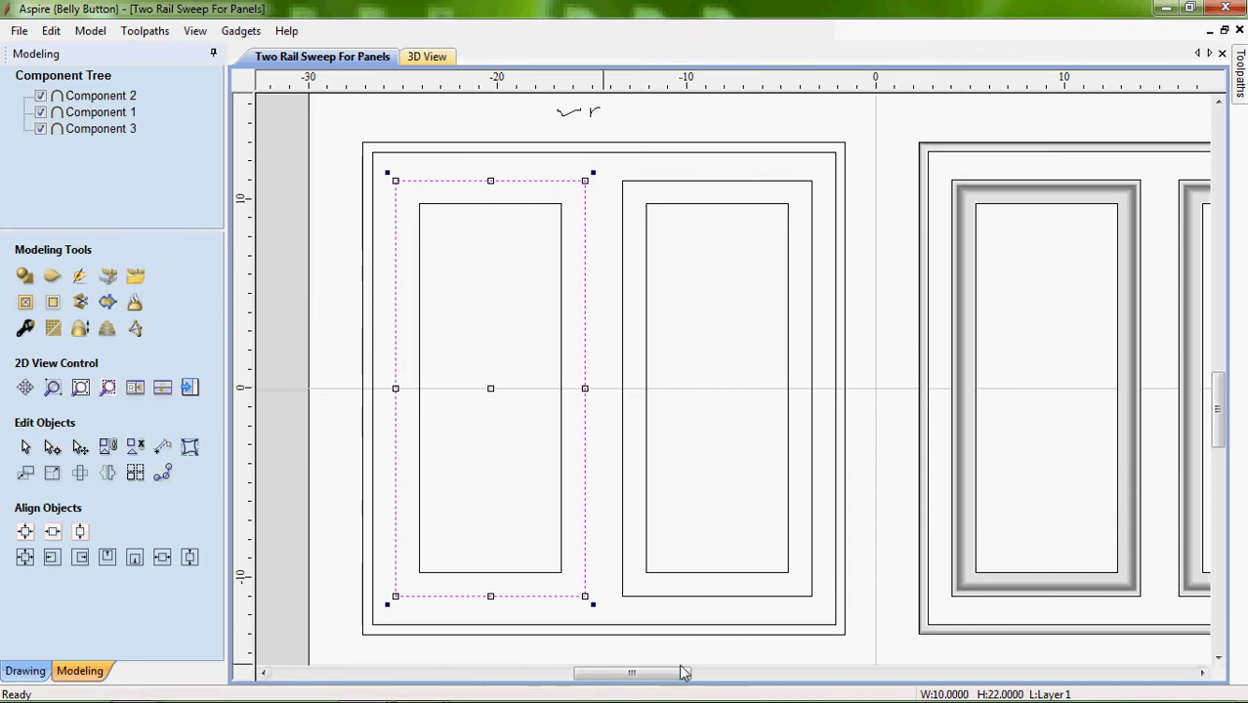
drag(641, 675, 707, 688)
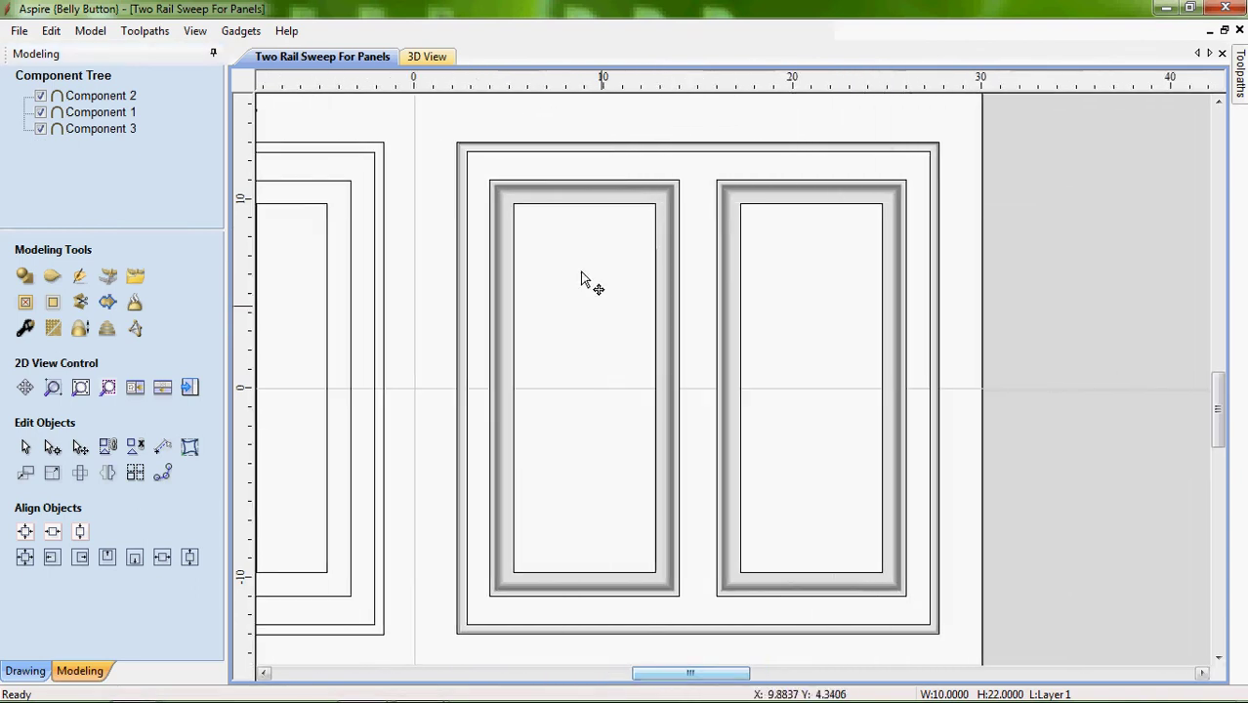
click(422, 57)
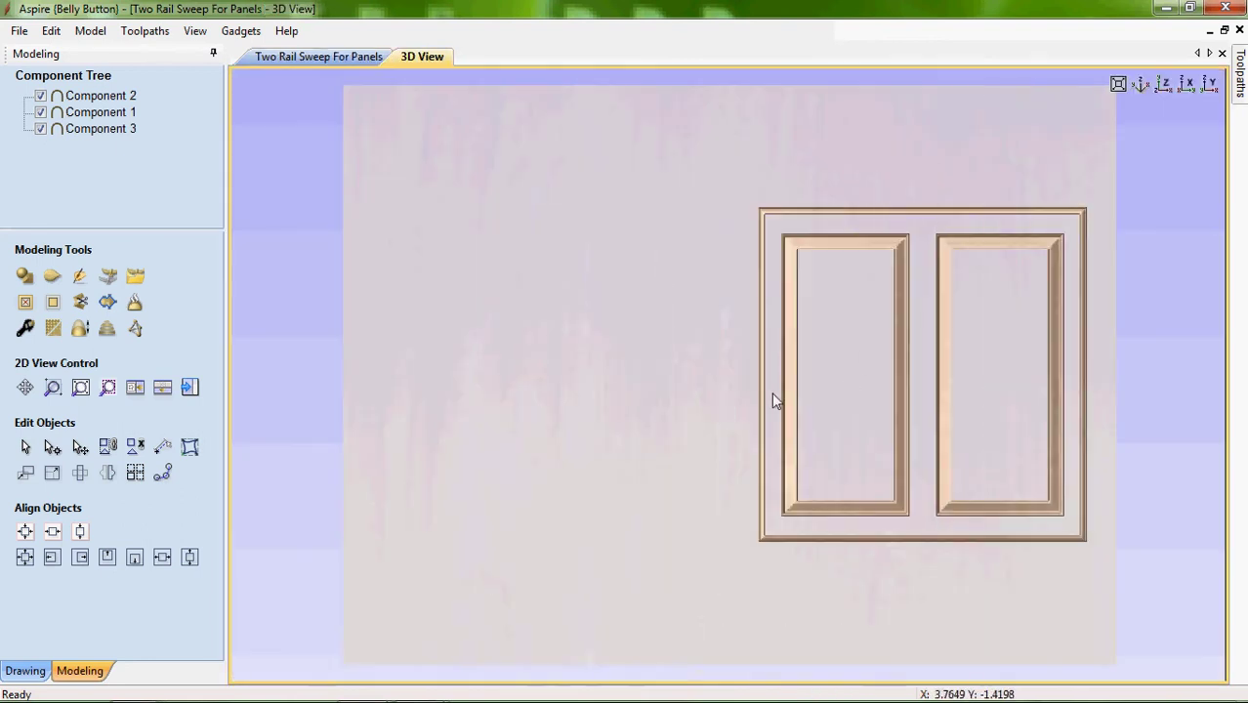
scroll(883, 386, up, 5)
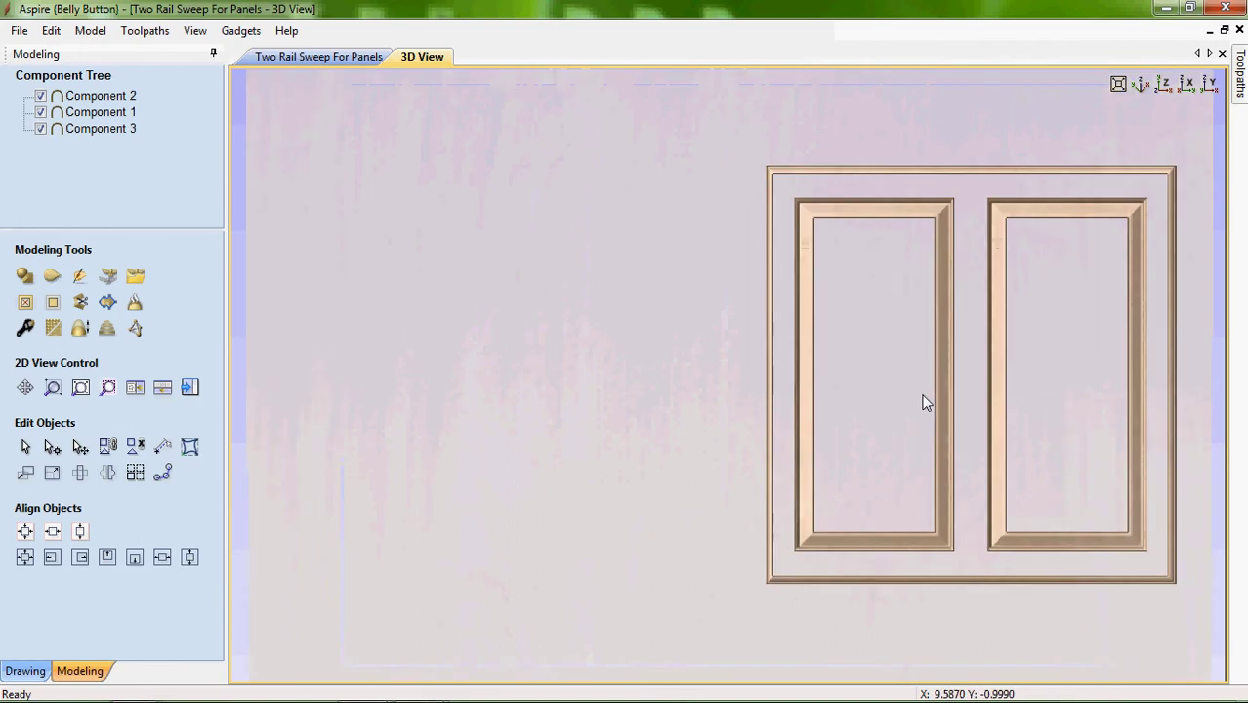
middle_drag(846, 329, 584, 525)
drag(613, 574, 855, 350)
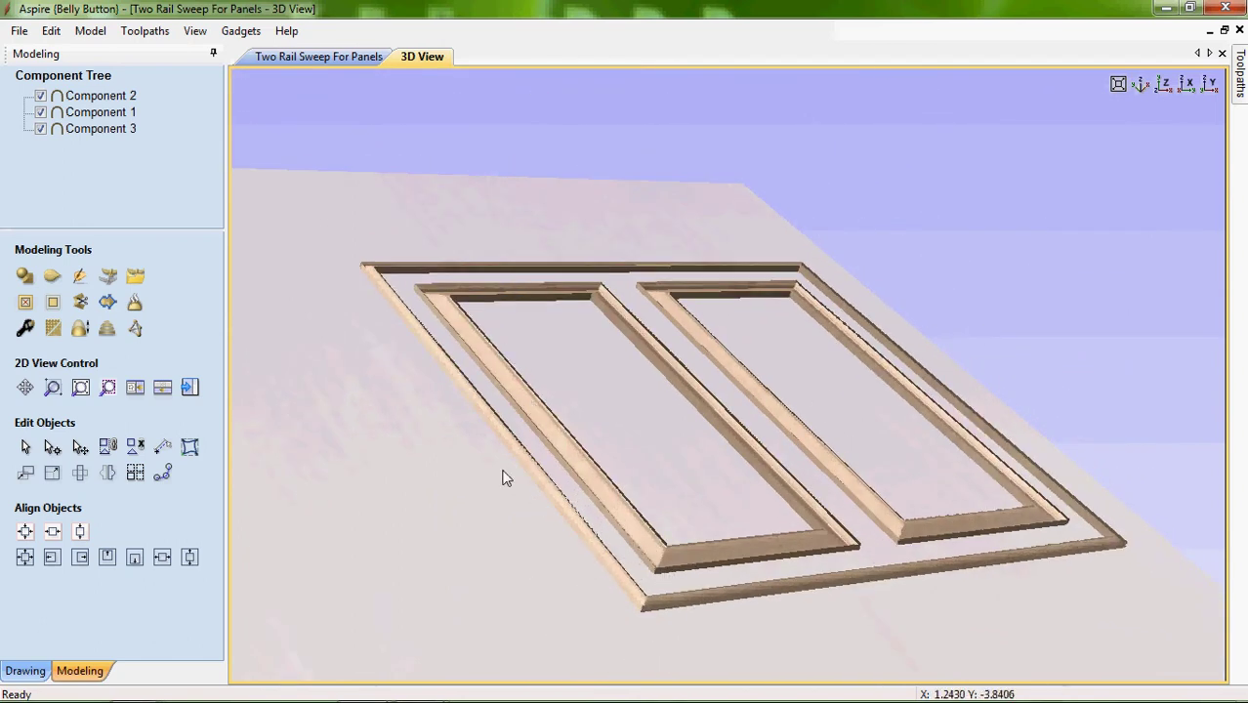
drag(521, 588, 568, 579)
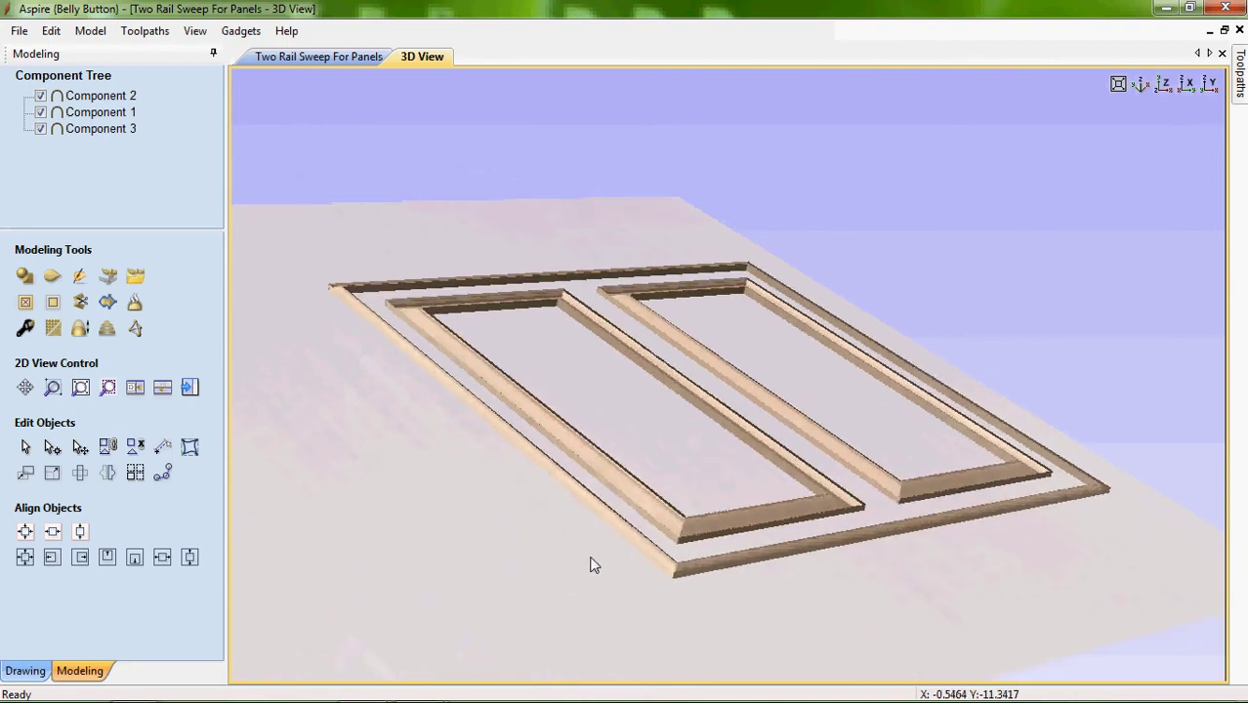
scroll(660, 505, up, 2)
scroll(661, 505, up, 4)
scroll(598, 561, down, 1)
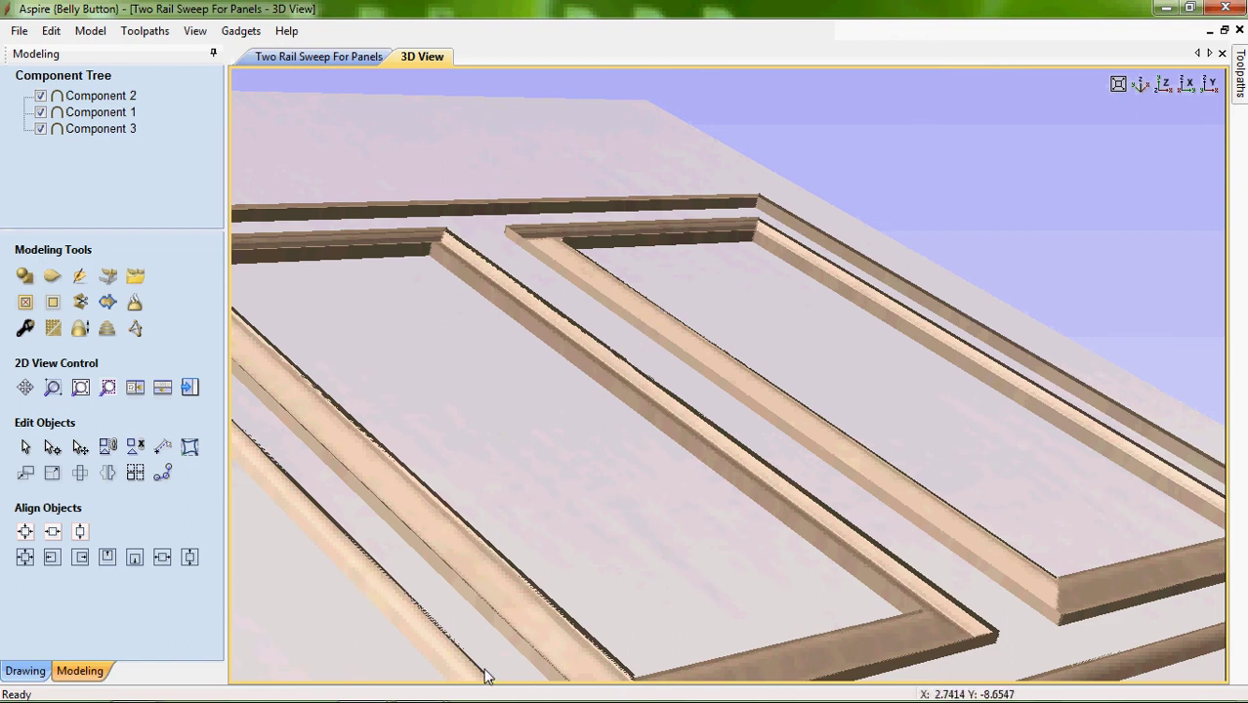
drag(479, 674, 599, 556)
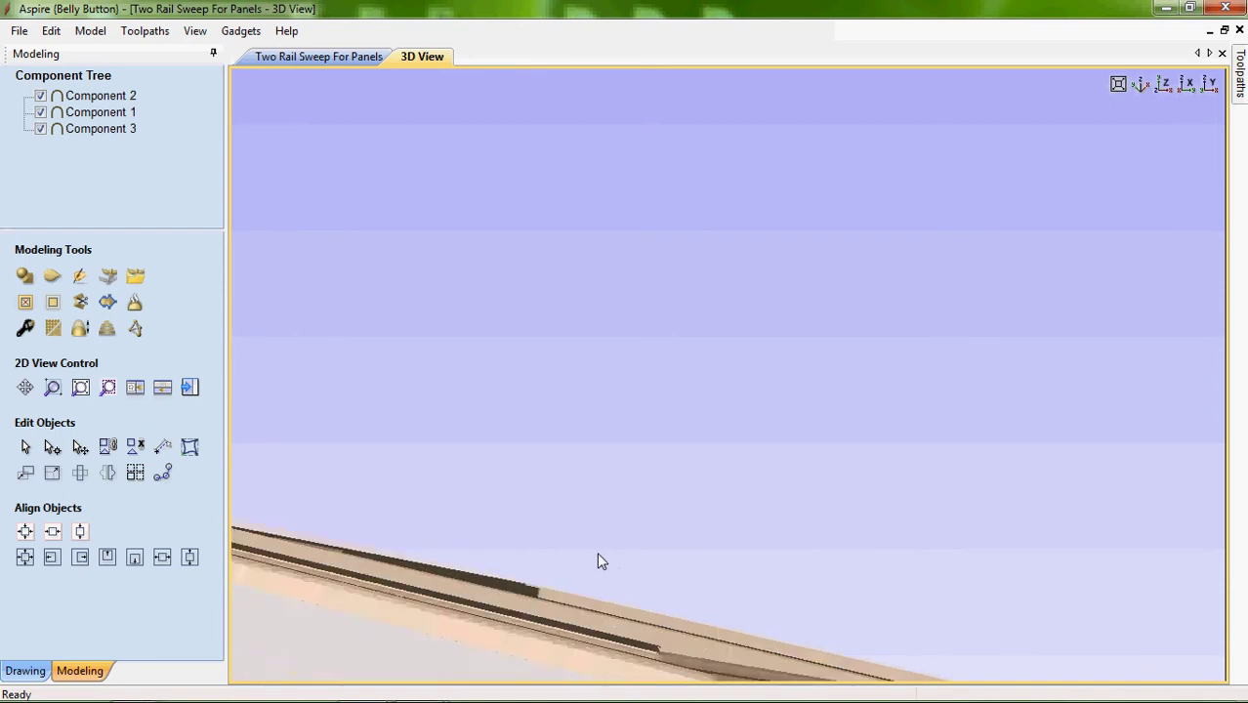
click(1164, 86)
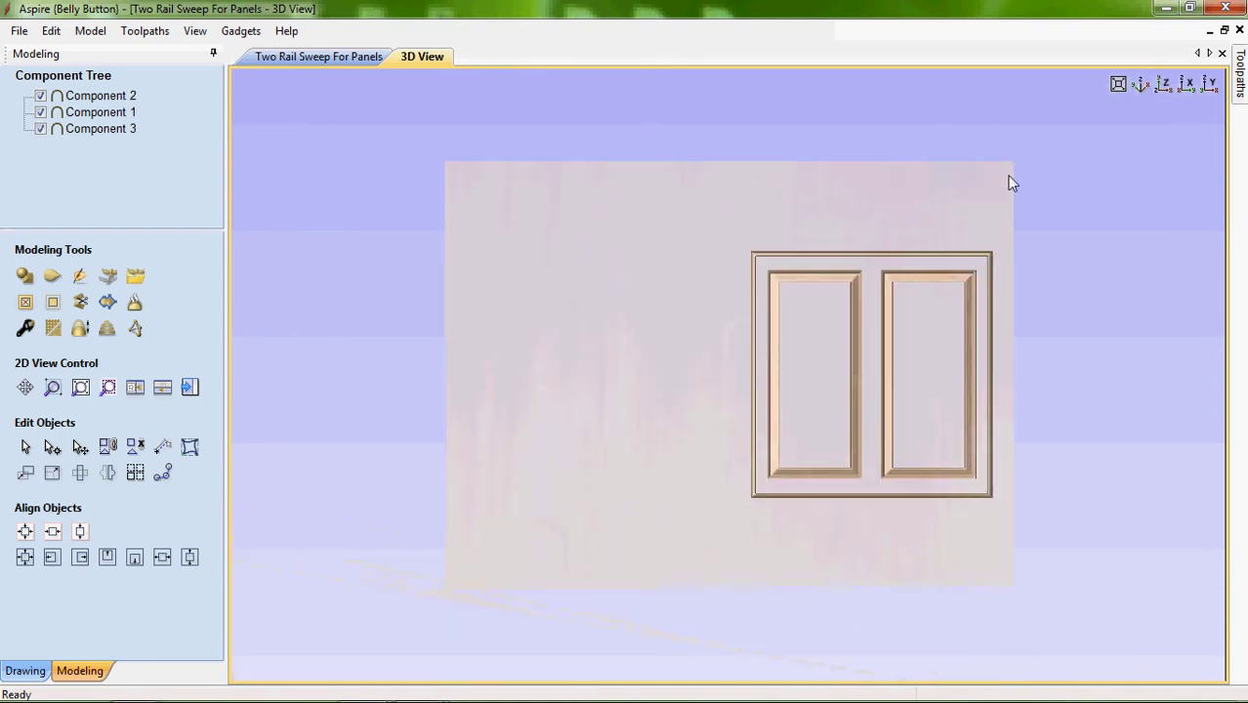
click(304, 57)
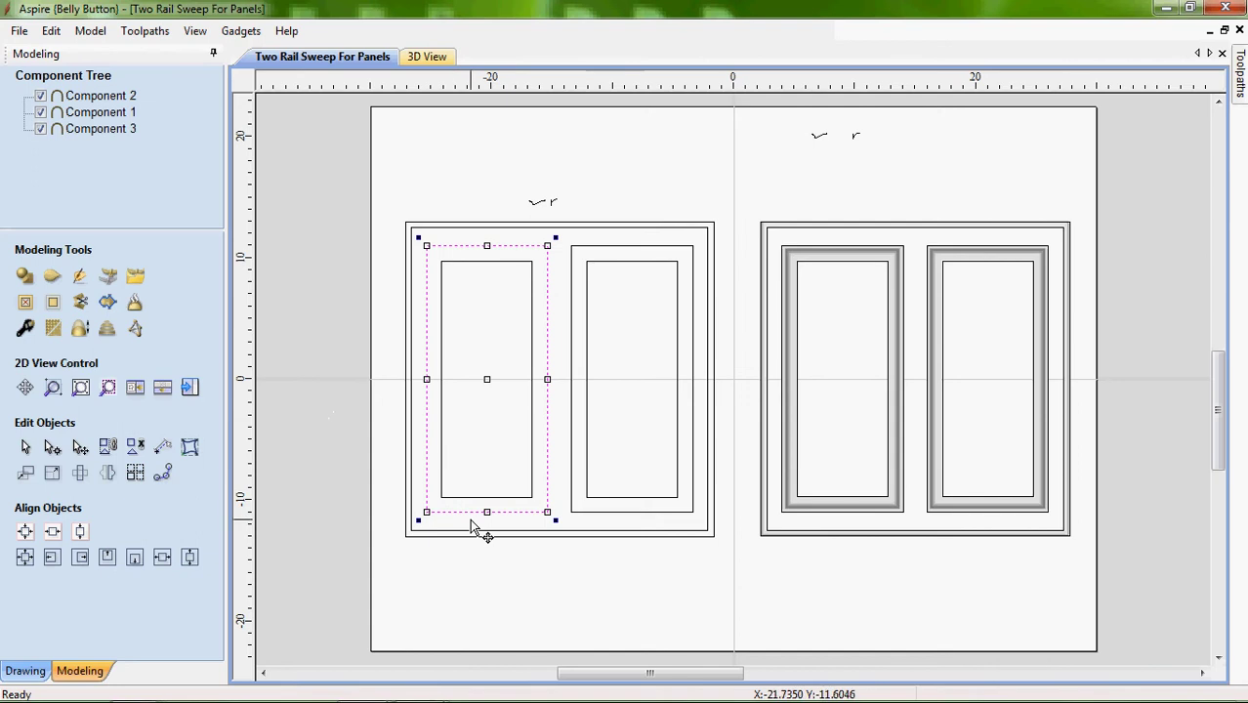
click(460, 585)
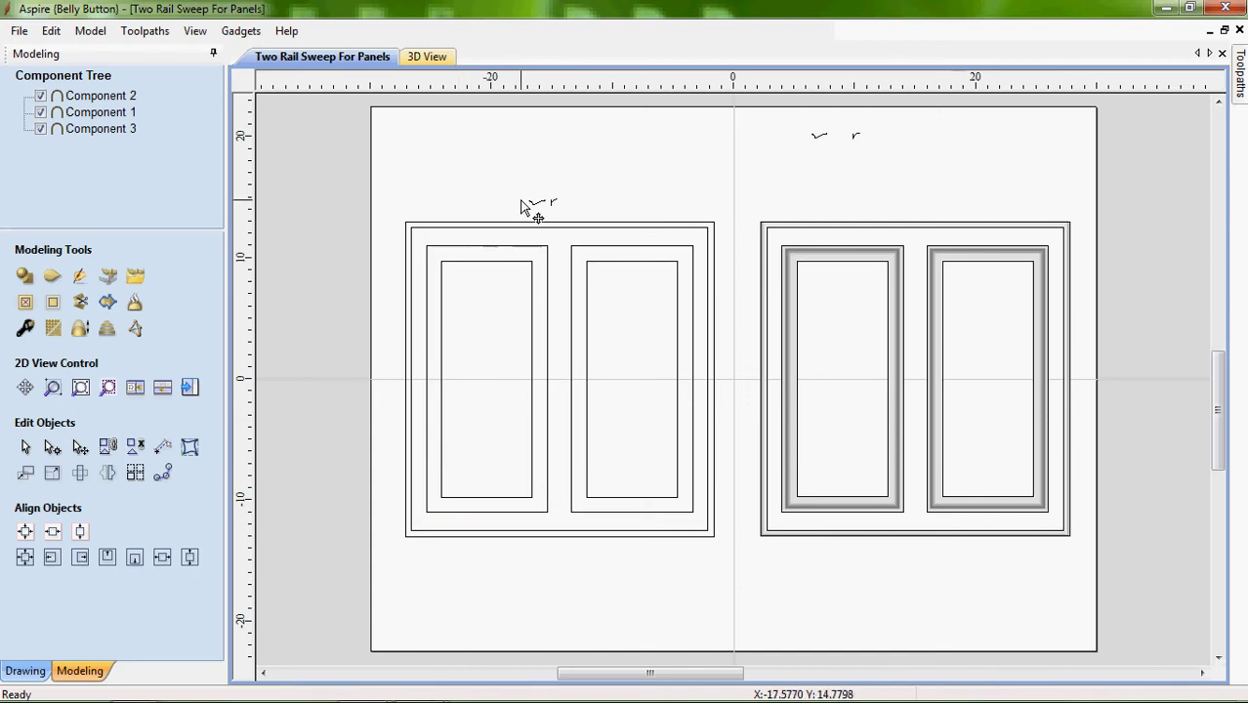
scroll(532, 202, up, 5)
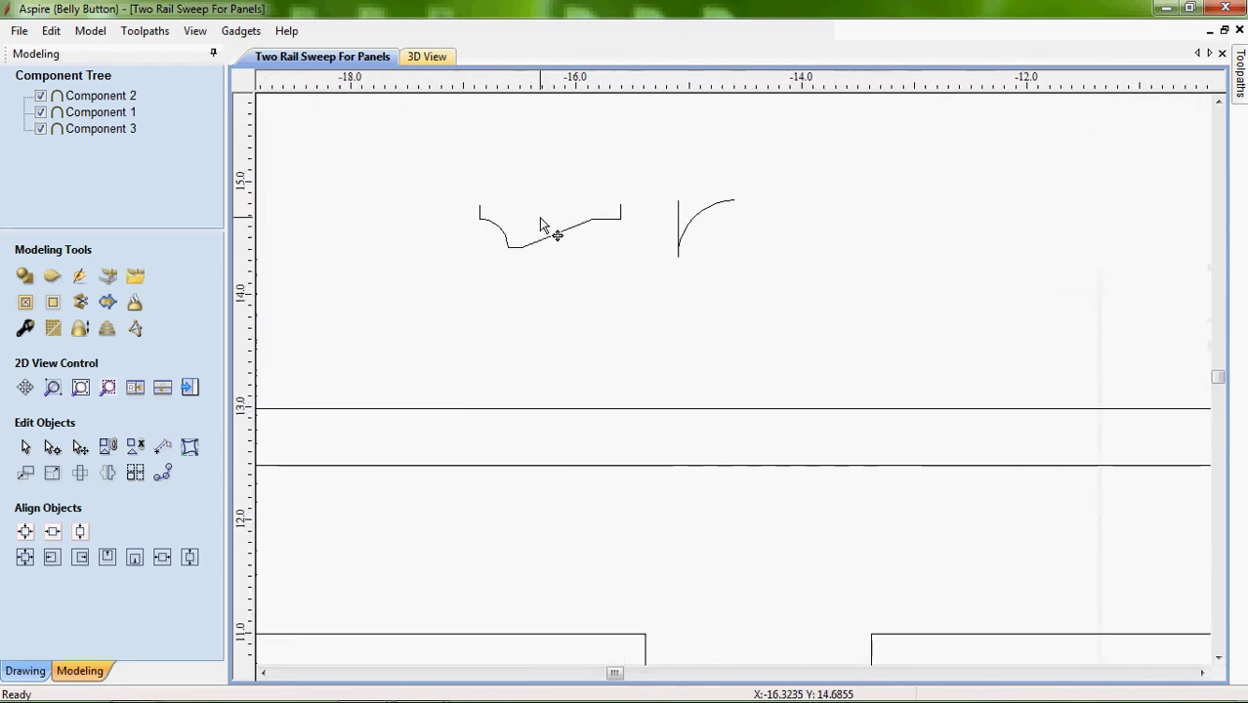
scroll(589, 272, up, 1)
scroll(430, 184, up, 1)
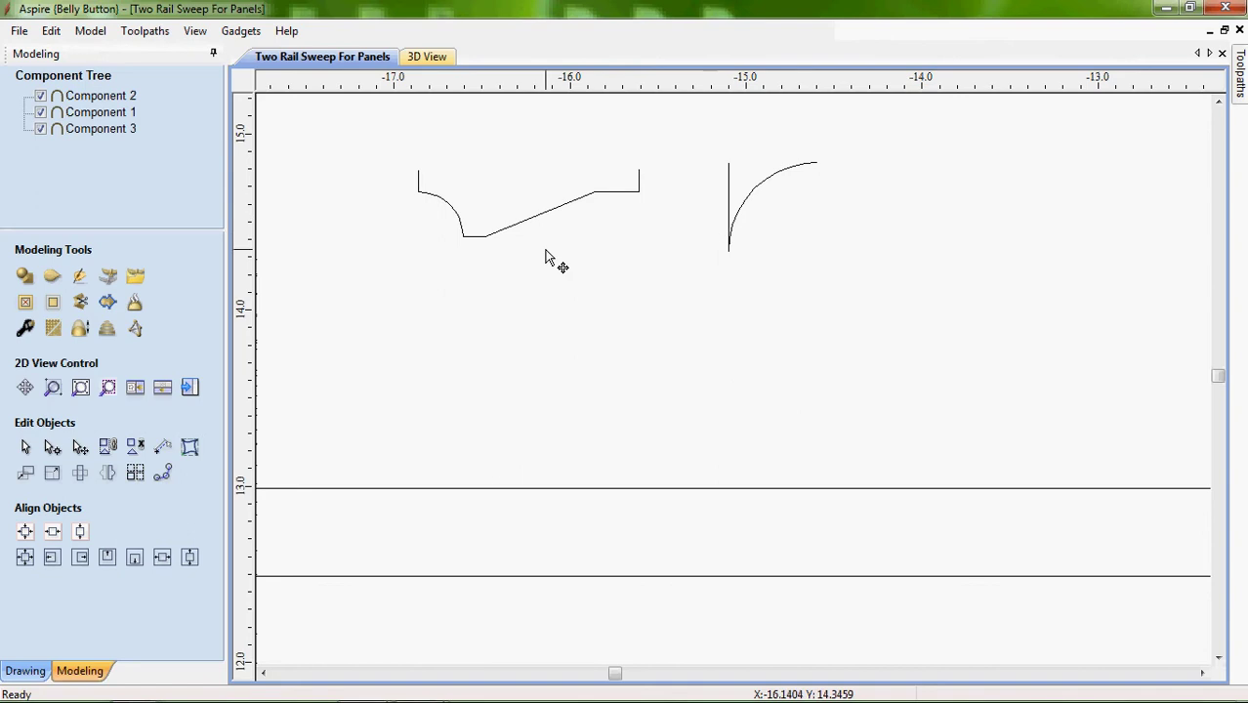
scroll(527, 252, down, 4)
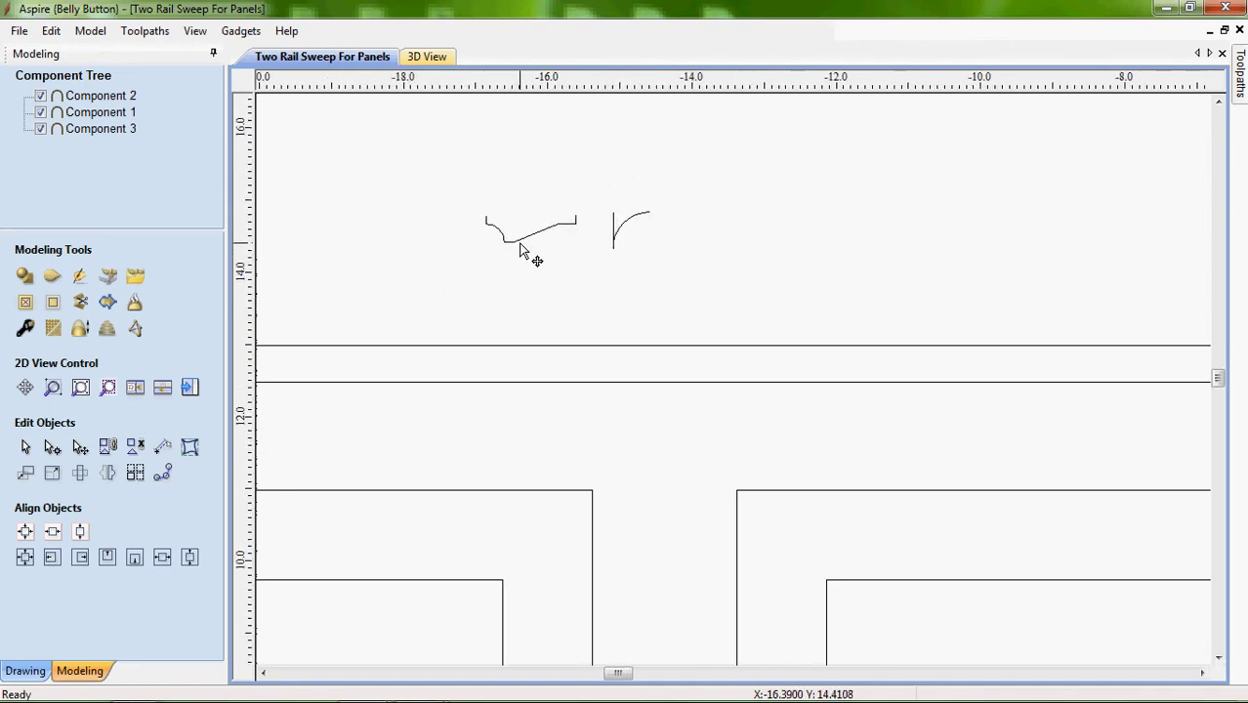
scroll(498, 266, up, 4)
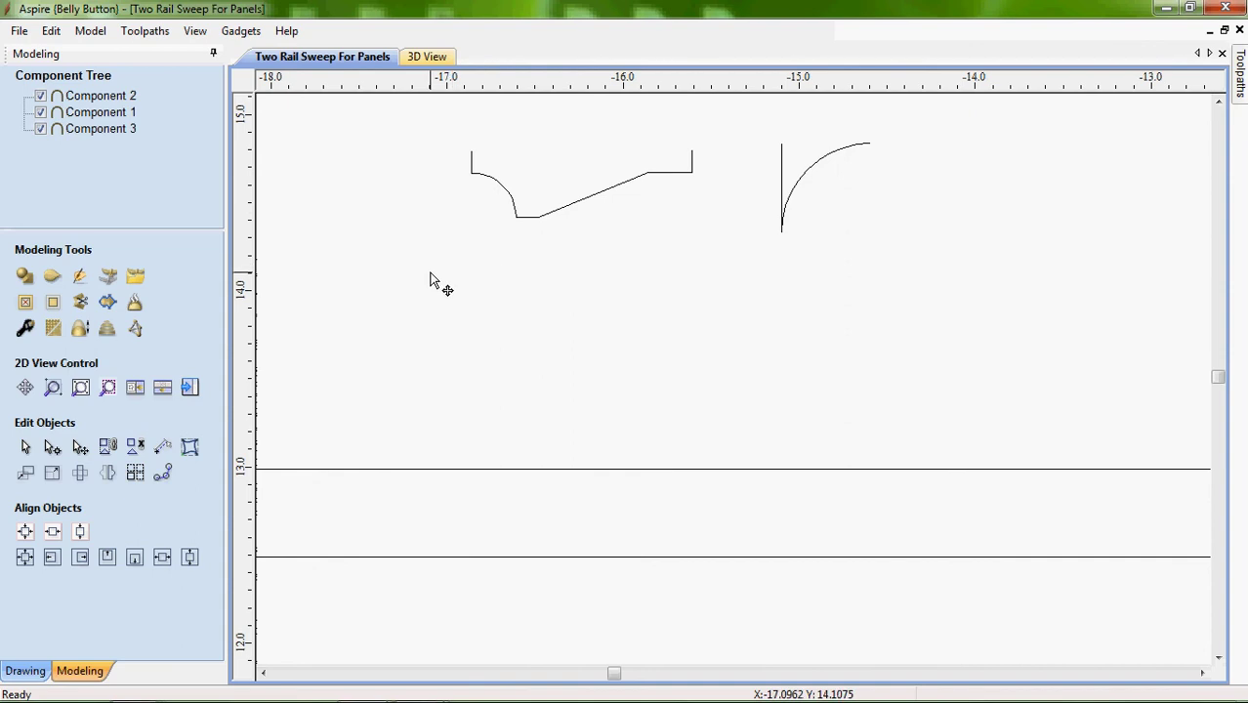
scroll(431, 280, down, 5)
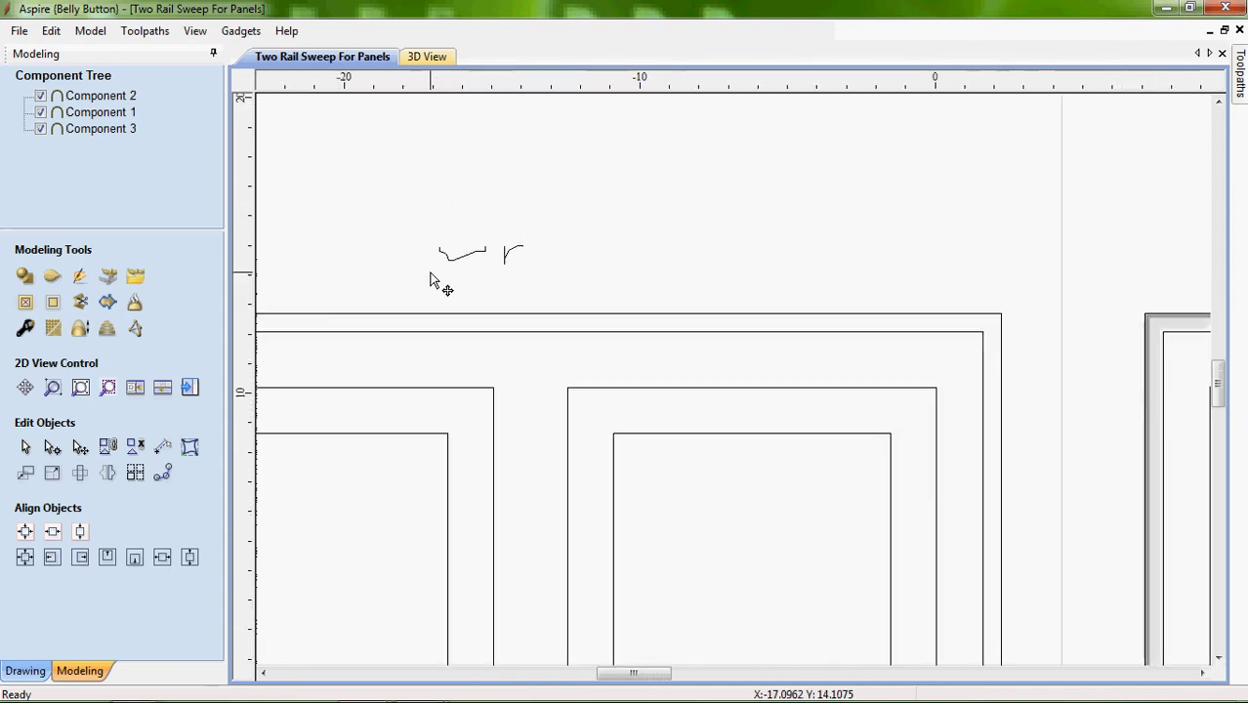
drag(645, 672, 627, 674)
scroll(571, 560, down, 2)
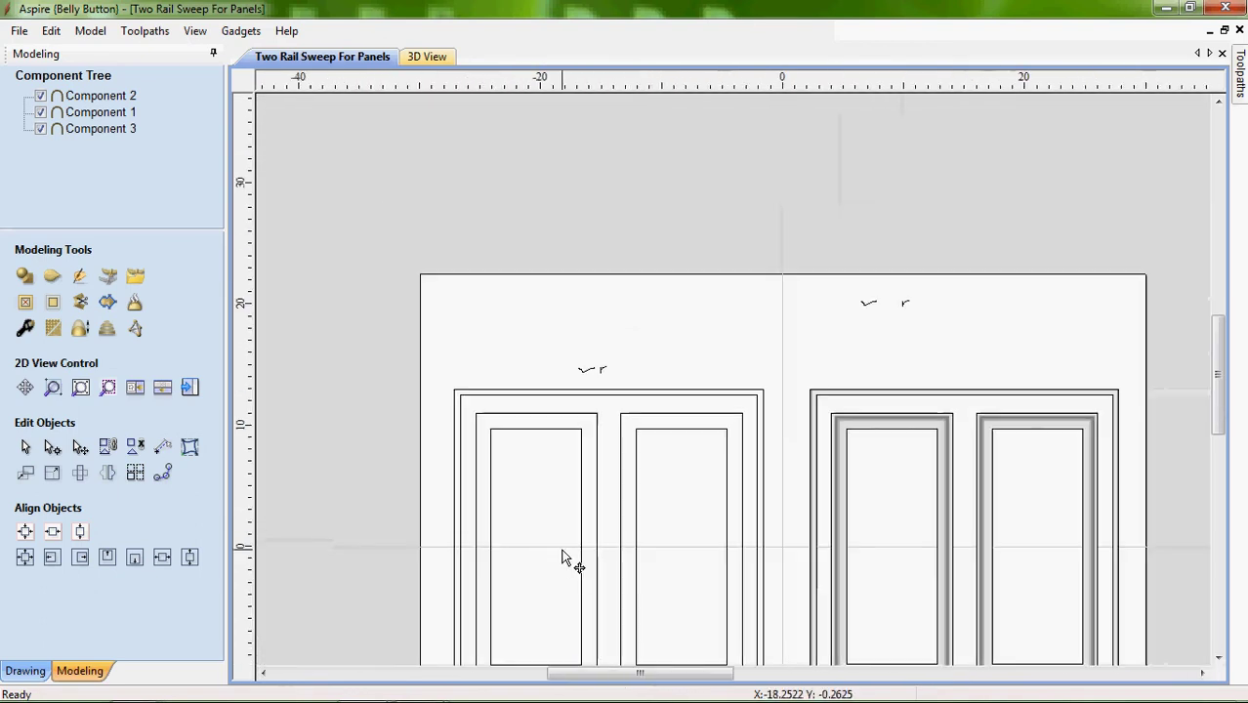
scroll(566, 560, up, 2)
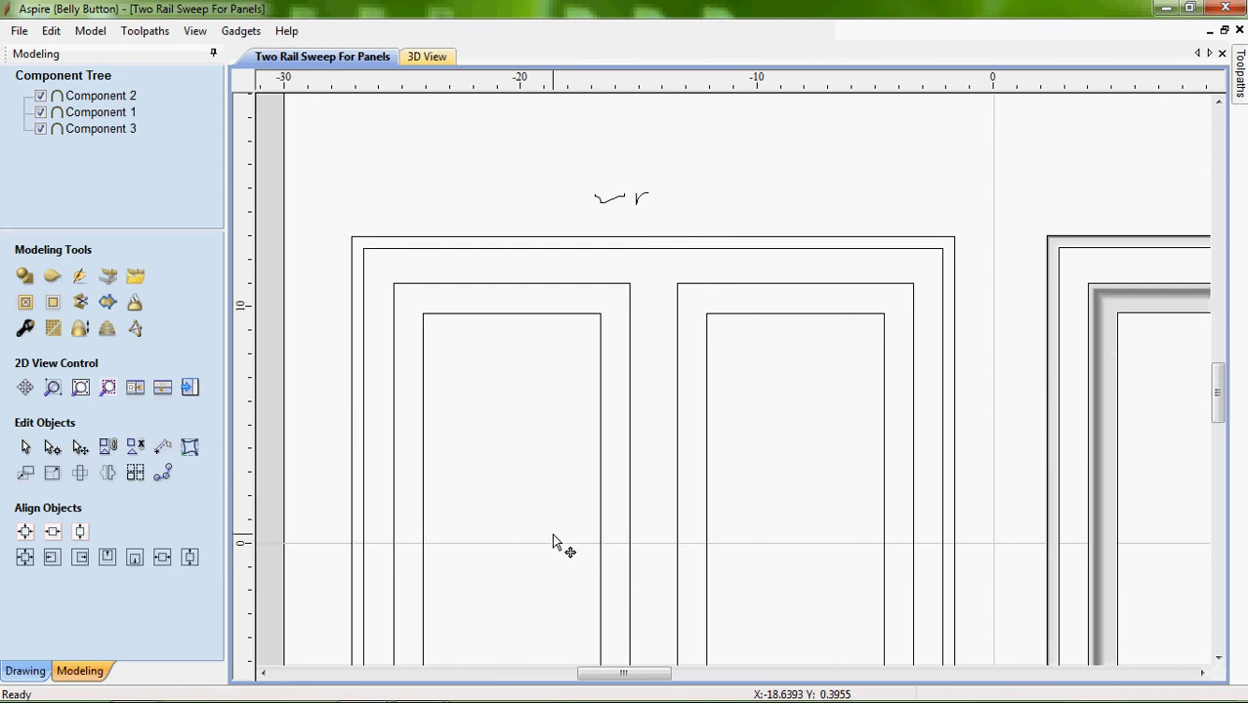
Start a new Two Rail Sweep with the left panel's outer and inner rectangles as rails and the small profile as section
click(52, 280)
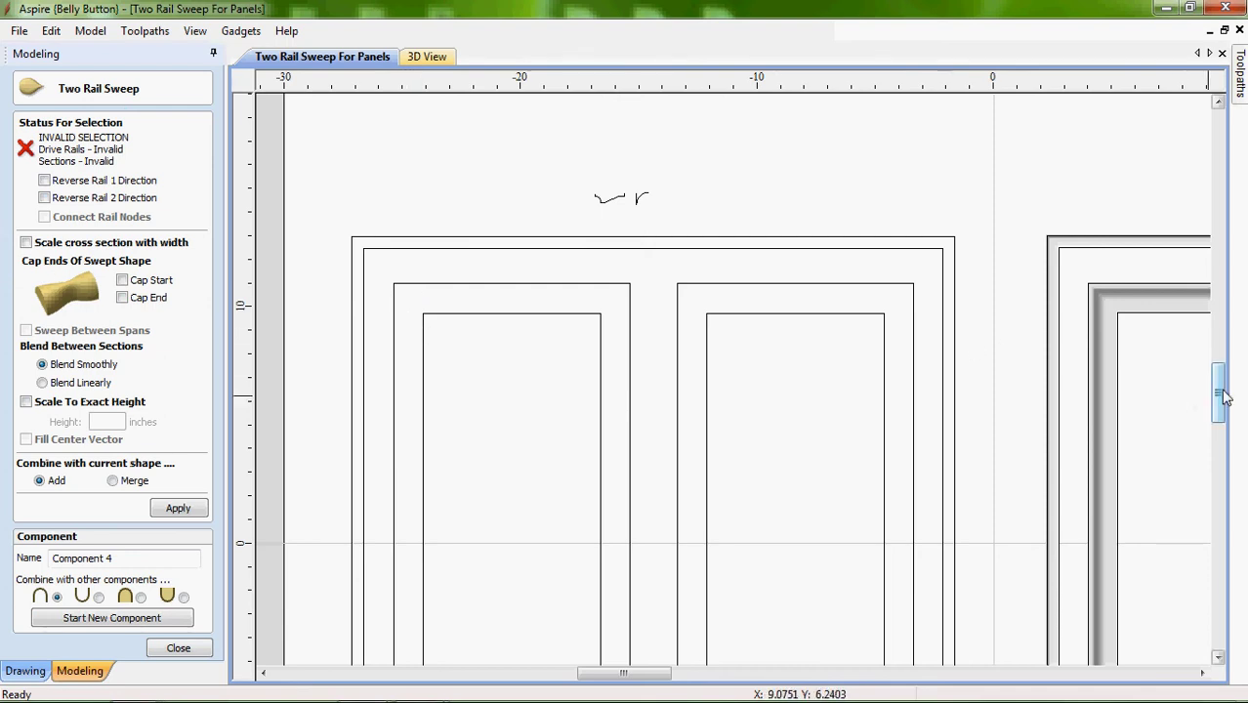
drag(1224, 396, 1223, 411)
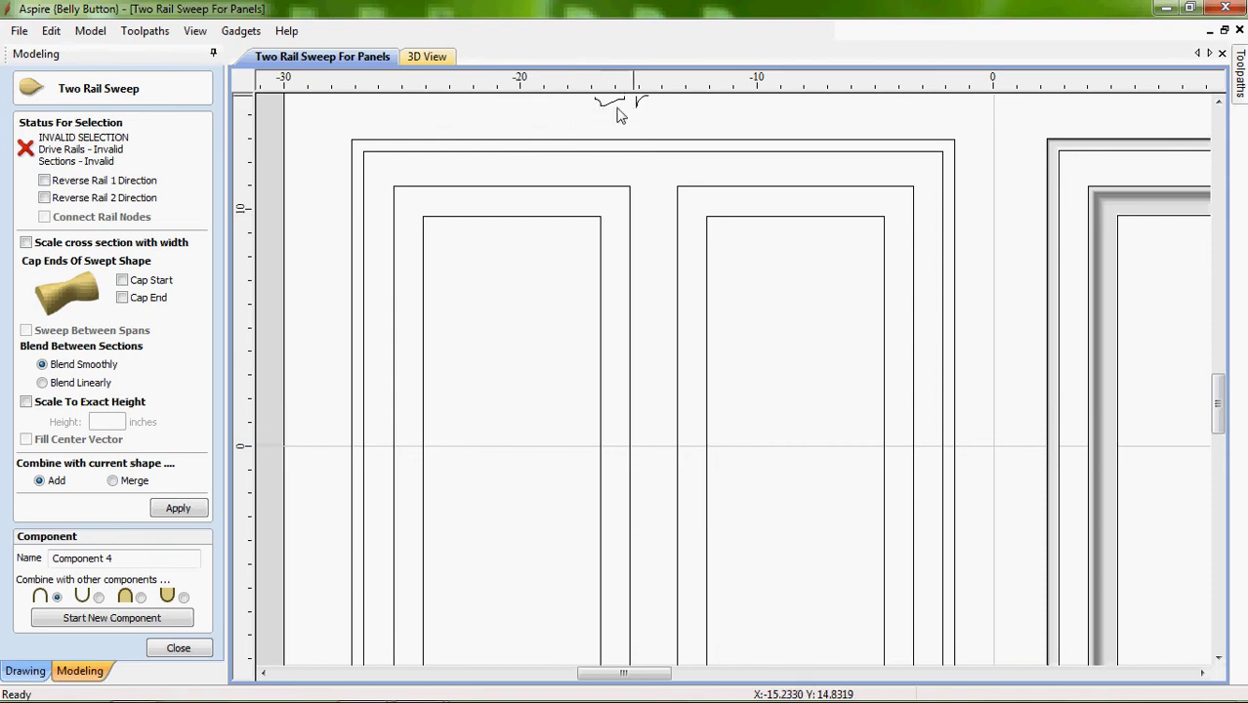
click(395, 285)
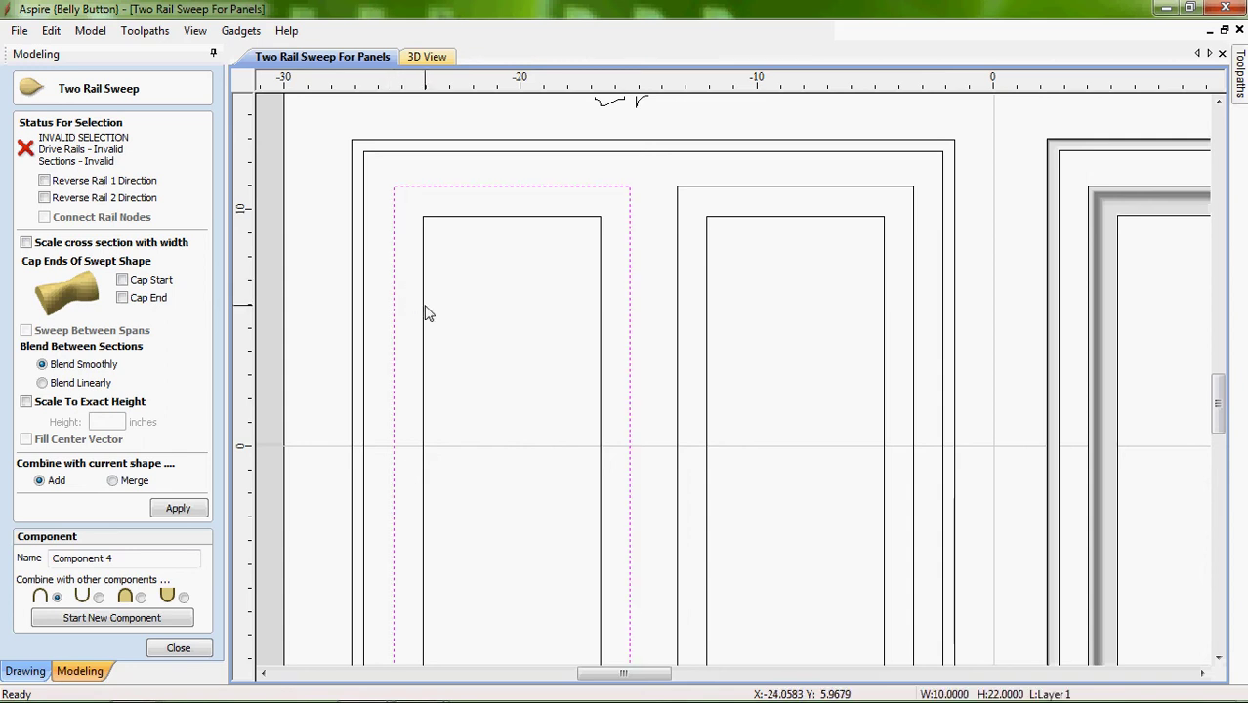
shift+click(423, 314)
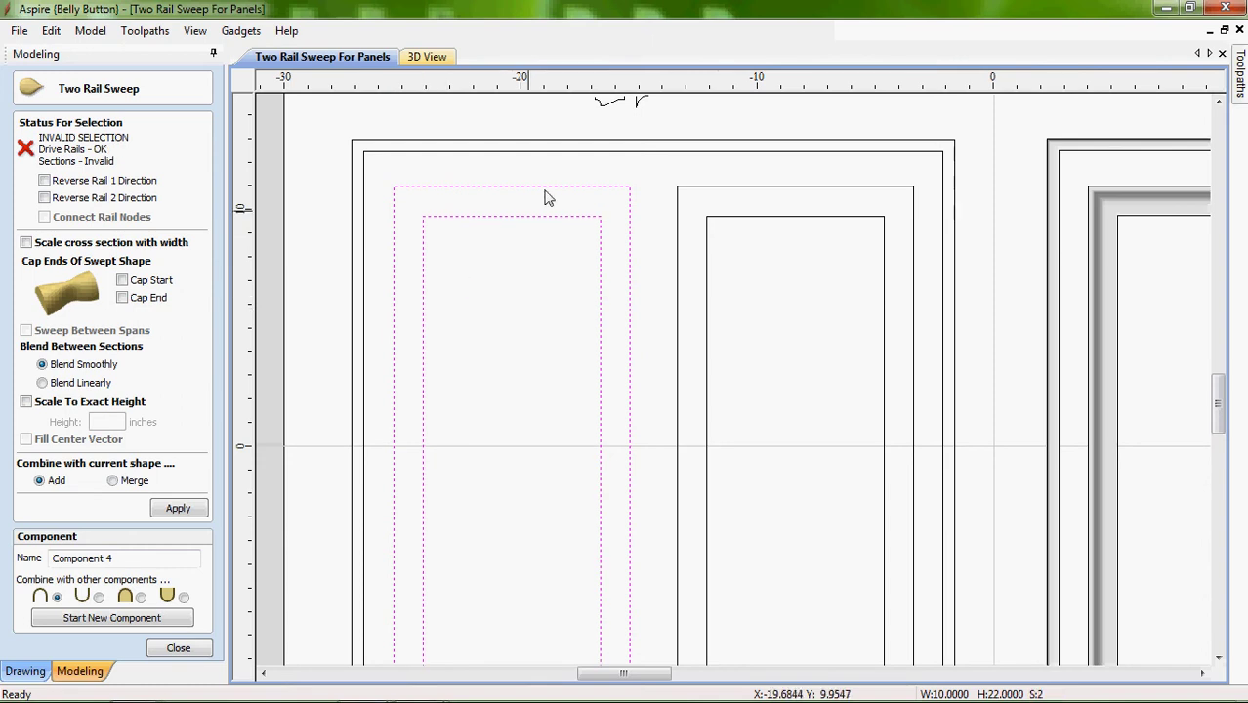
shift+click(599, 103)
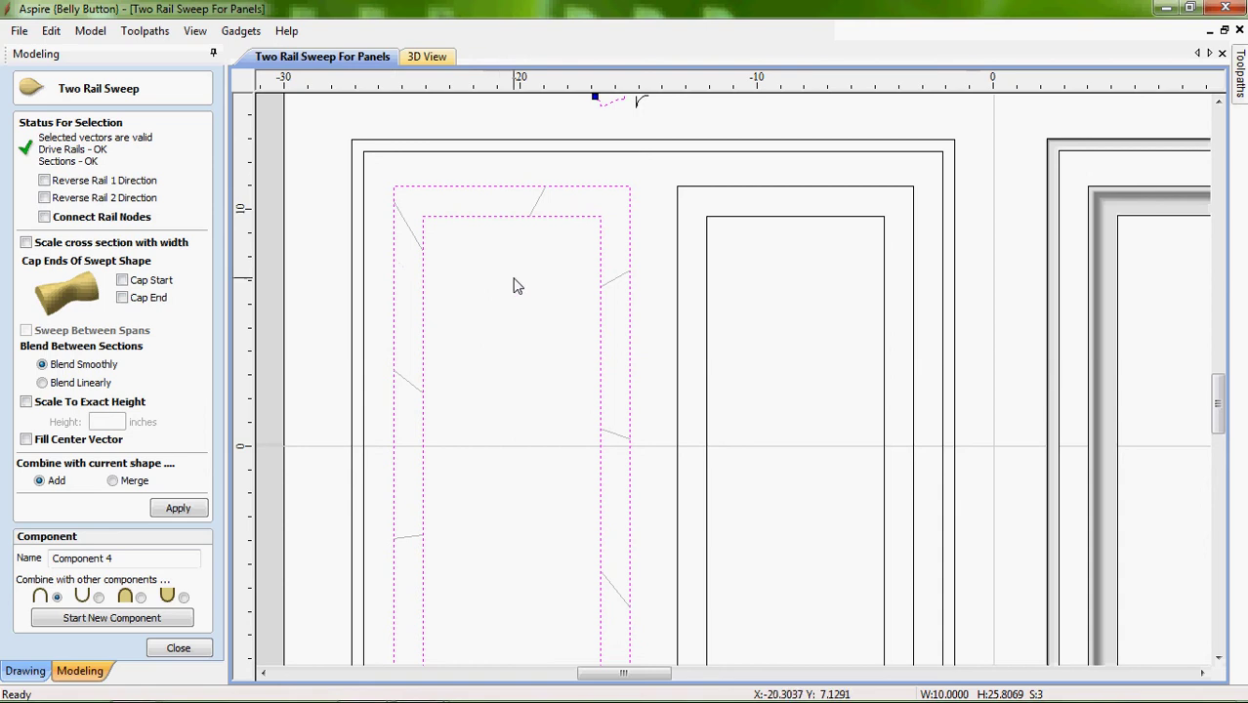
scroll(490, 378, up, 1)
scroll(494, 381, down, 2)
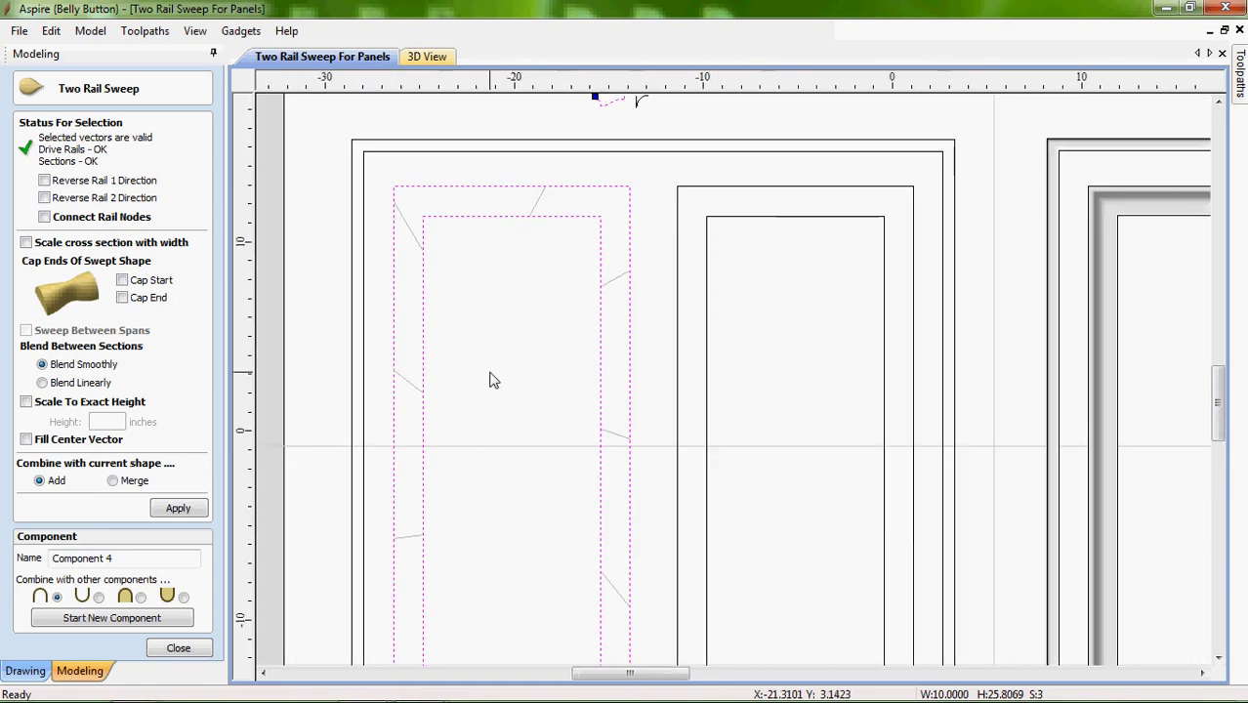
scroll(493, 381, down, 1)
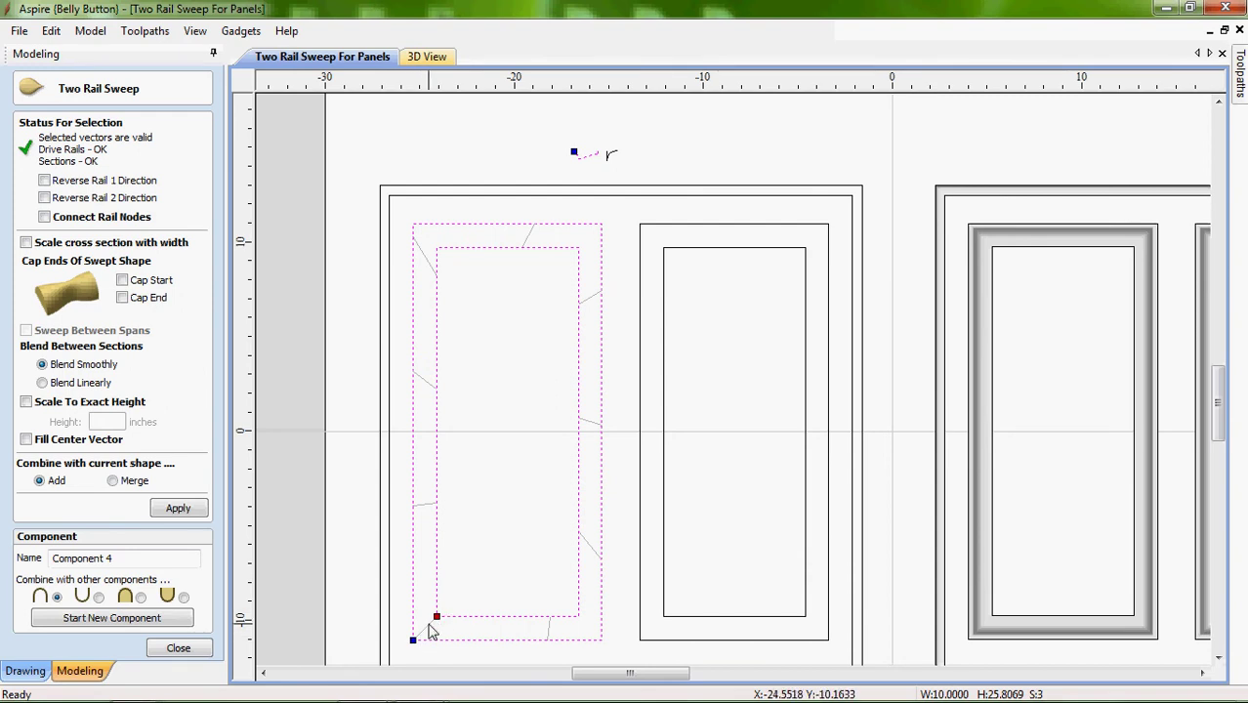
Reselect the left panel's inner and outer rectangles as rails and the small profile as section
click(397, 595)
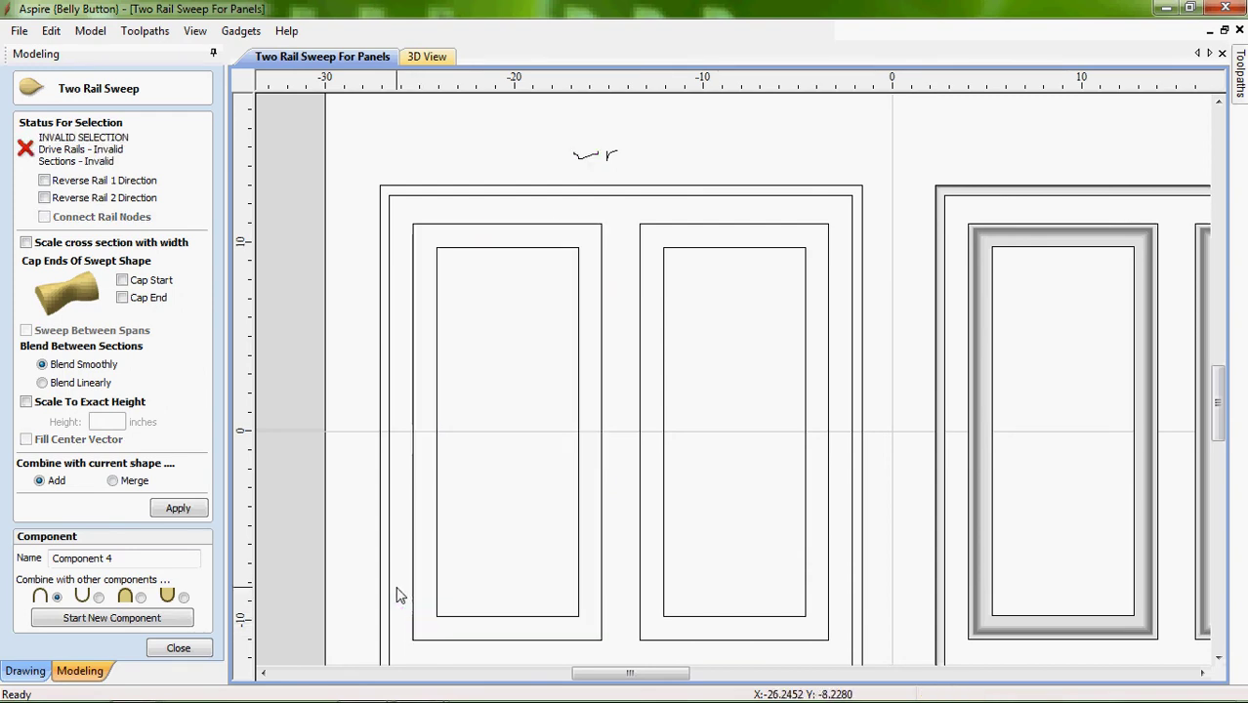
click(438, 617)
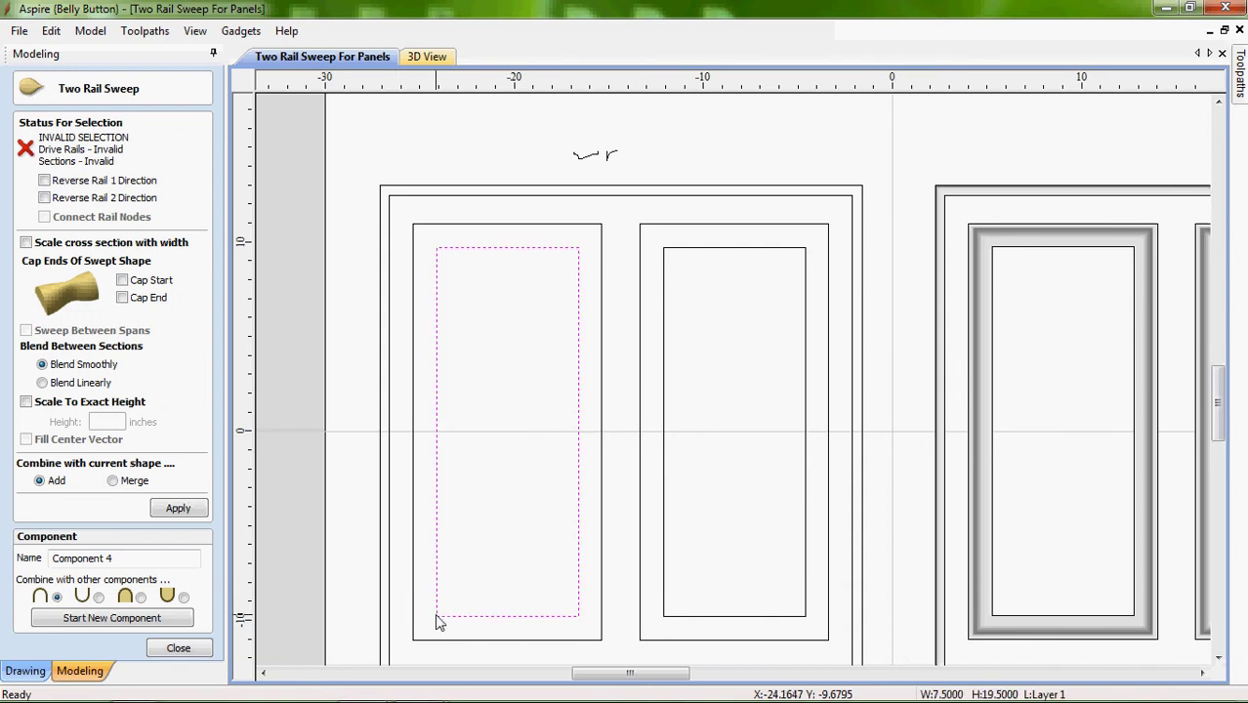
shift+click(414, 643)
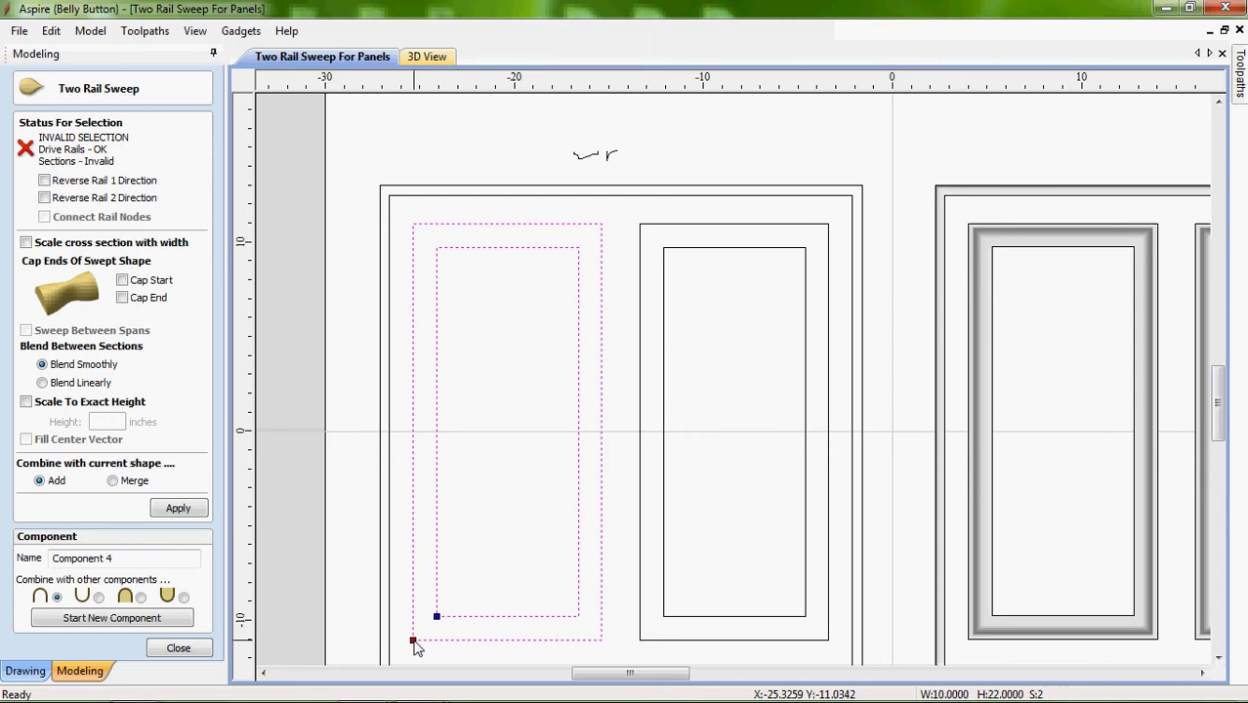
shift+click(597, 159)
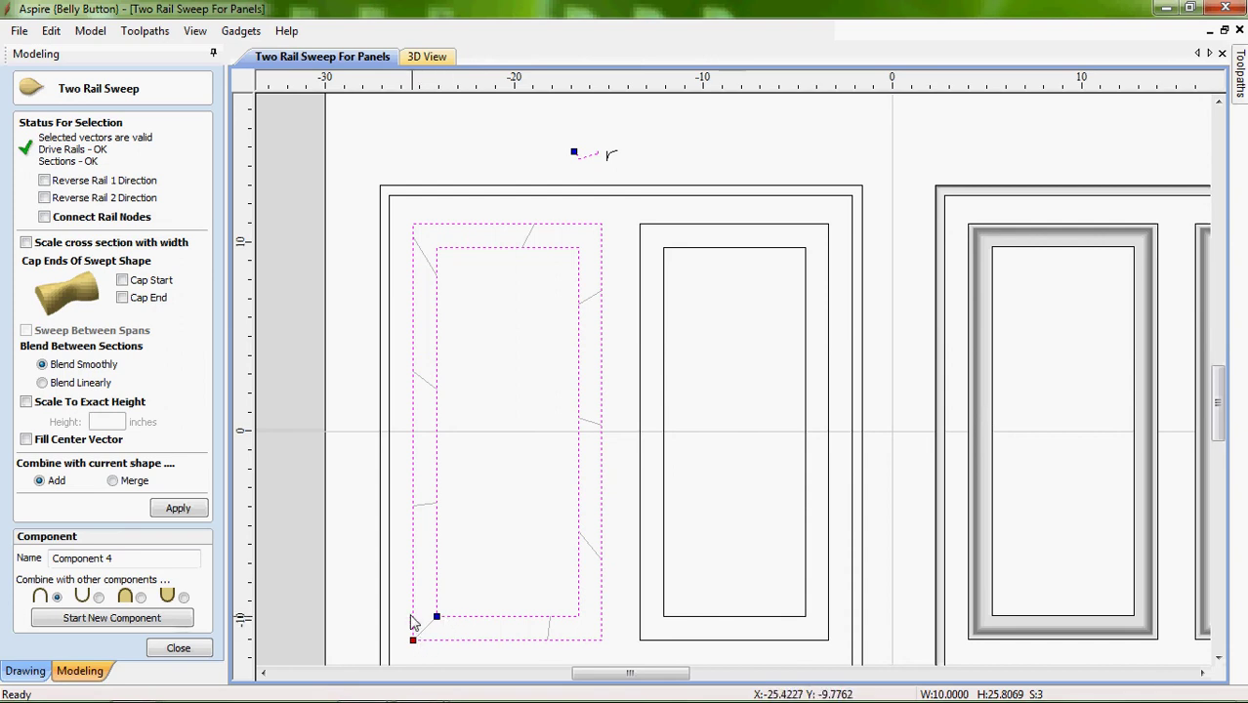
Reselect the outer rectangle, then the inner rectangle and the profile, and turn on Connect Rail Nodes
click(400, 607)
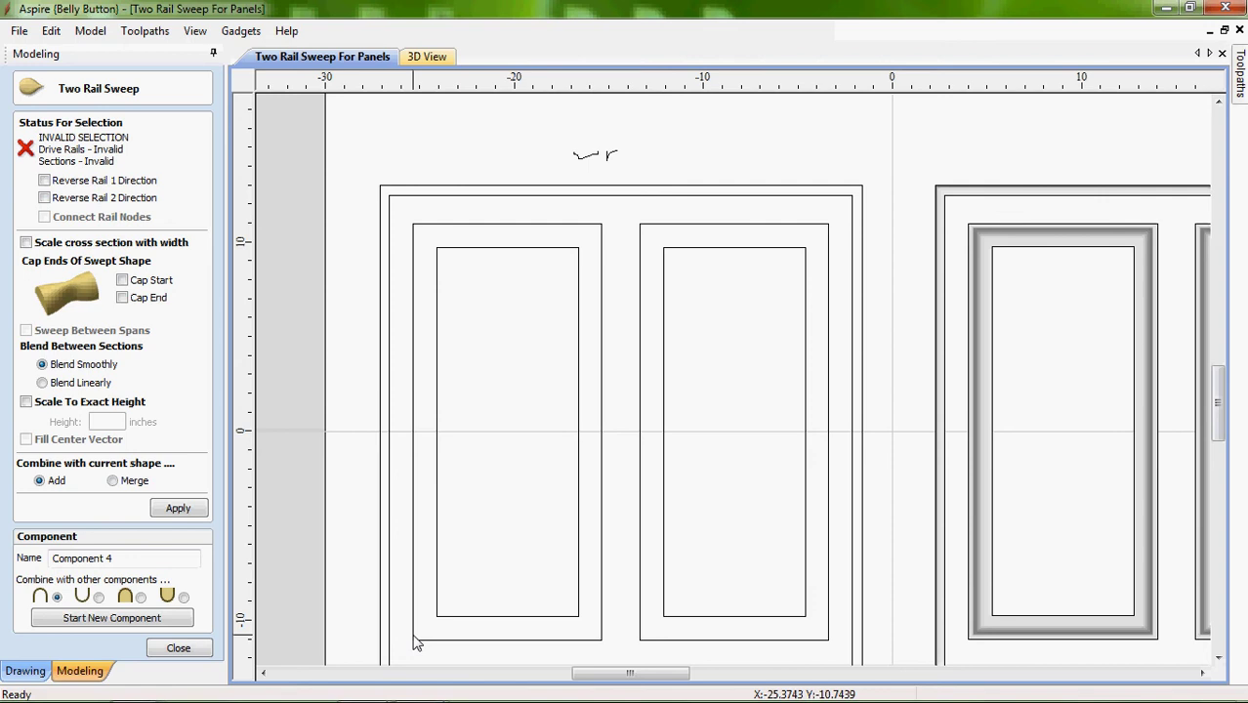
click(413, 634)
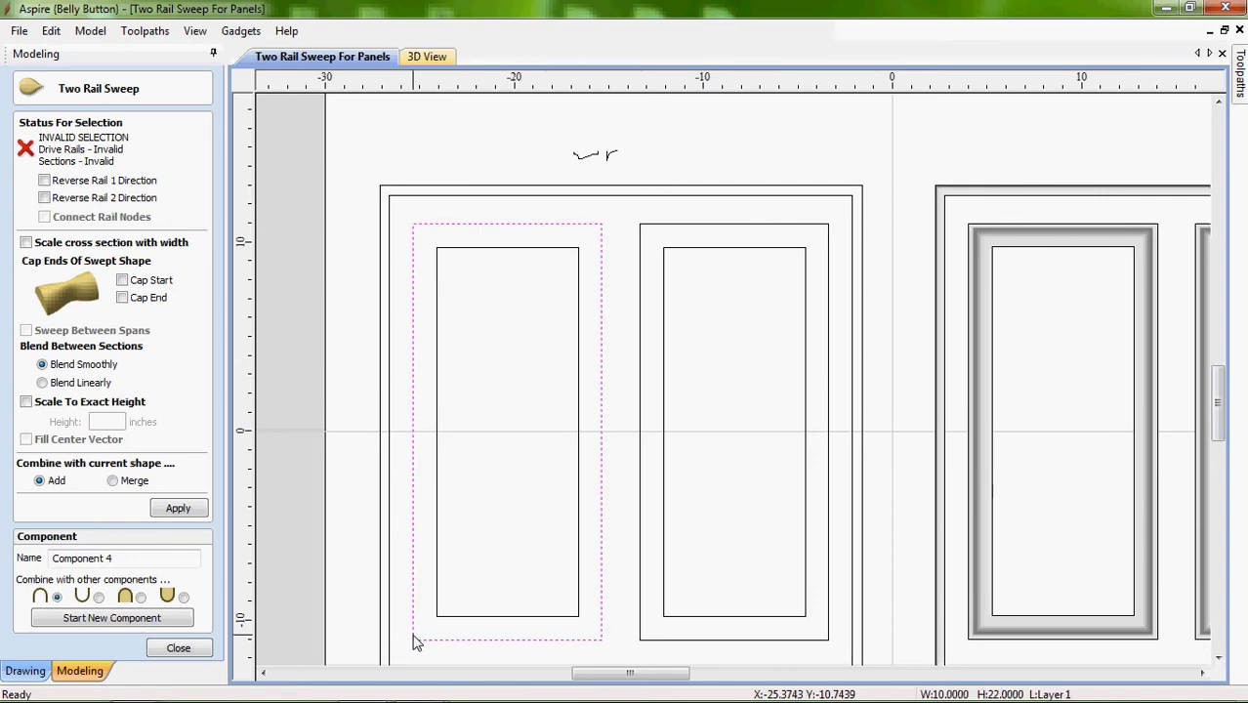
shift+click(438, 617)
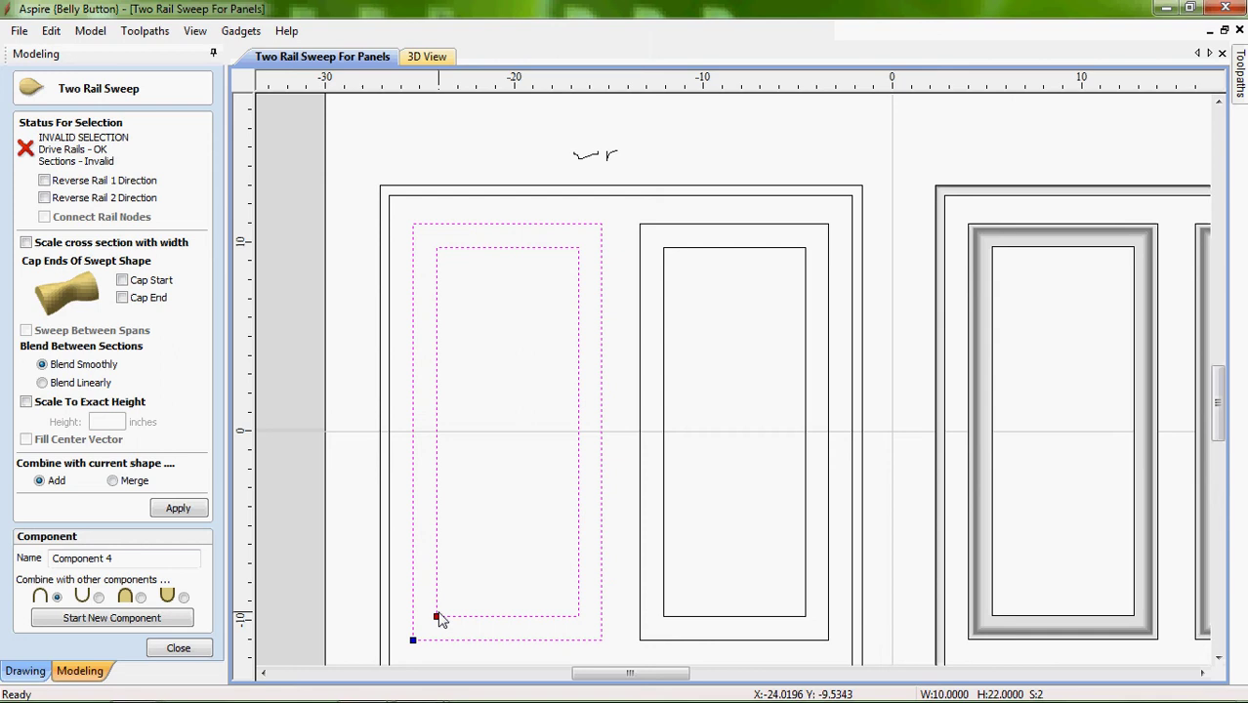
shift+click(574, 155)
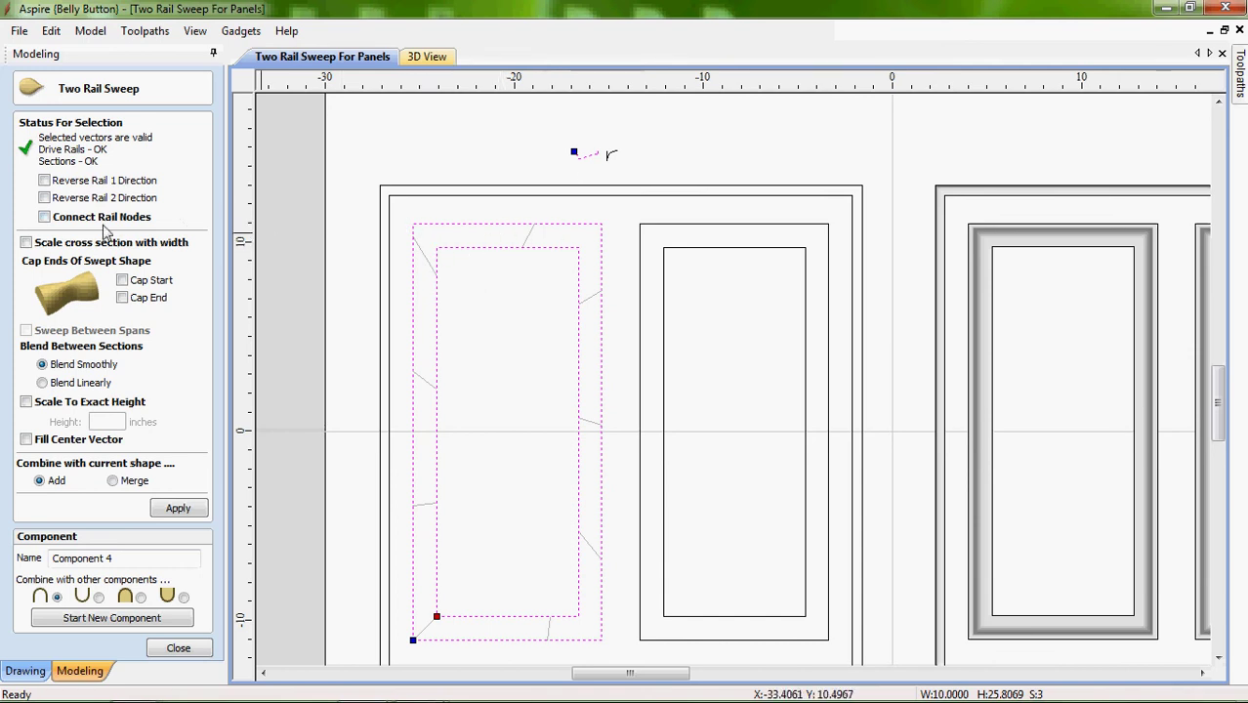
click(44, 217)
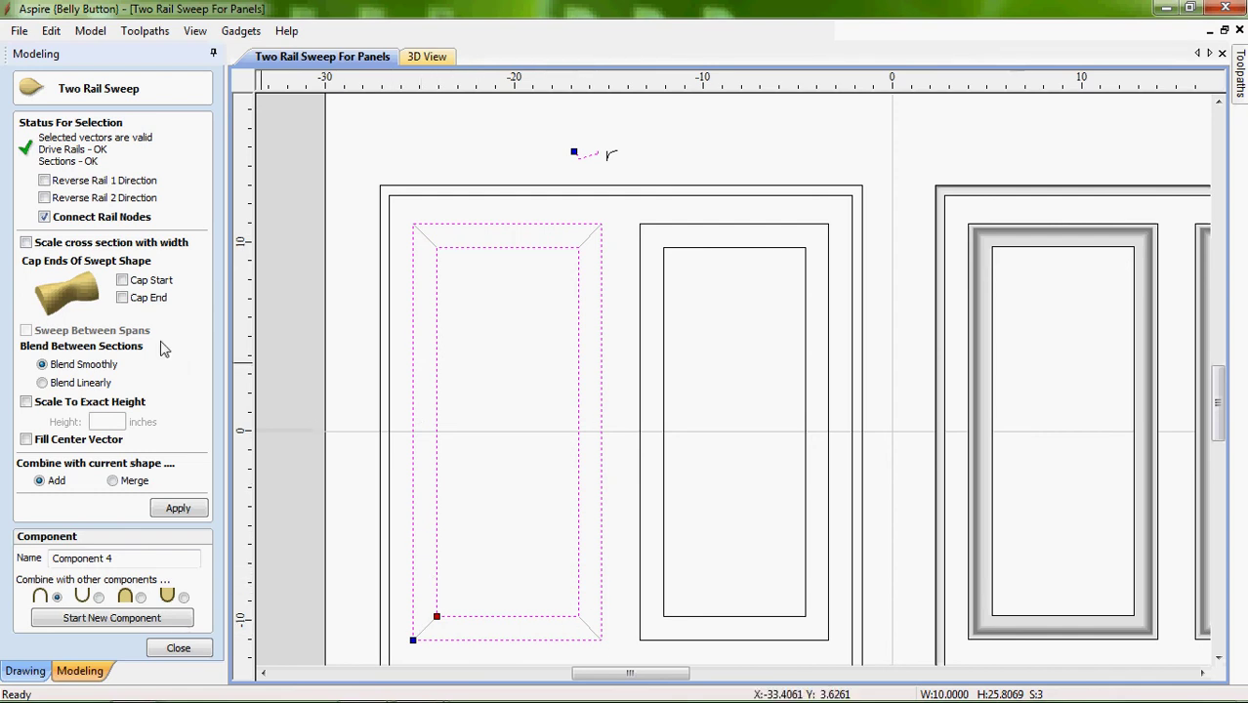
Apply the sweep around the left panel, close the tool and keep the moulded frame
click(163, 512)
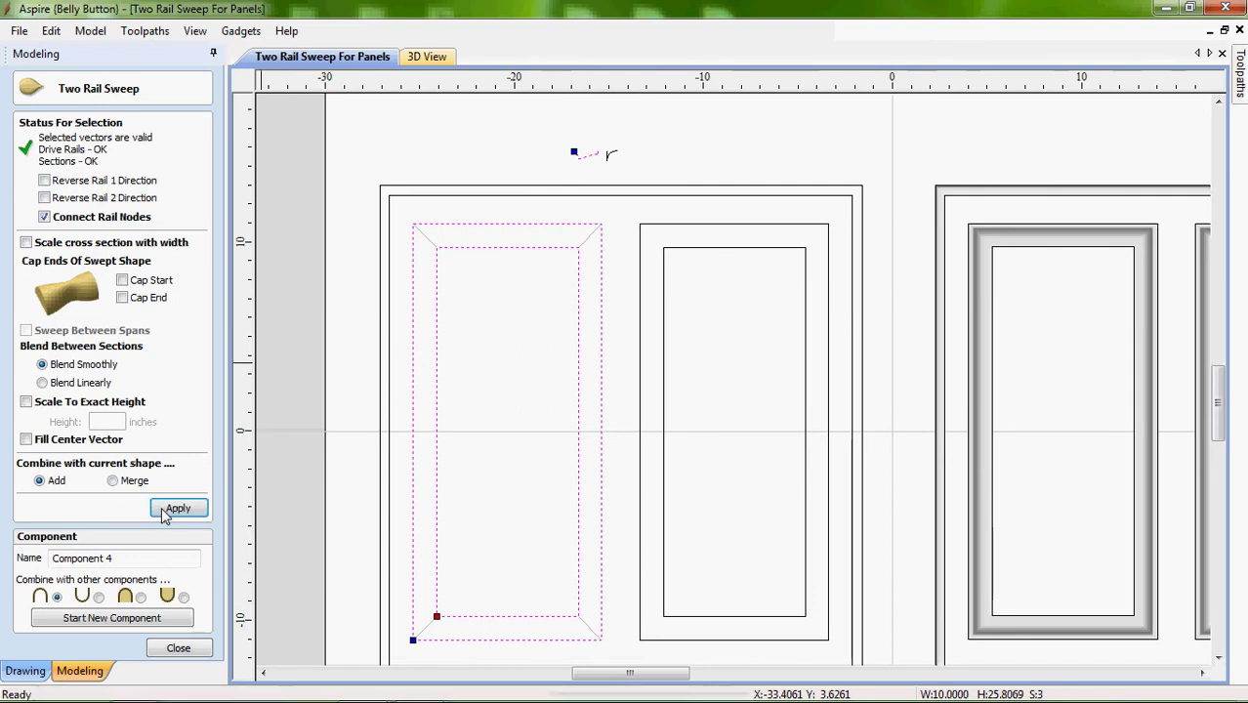
click(989, 251)
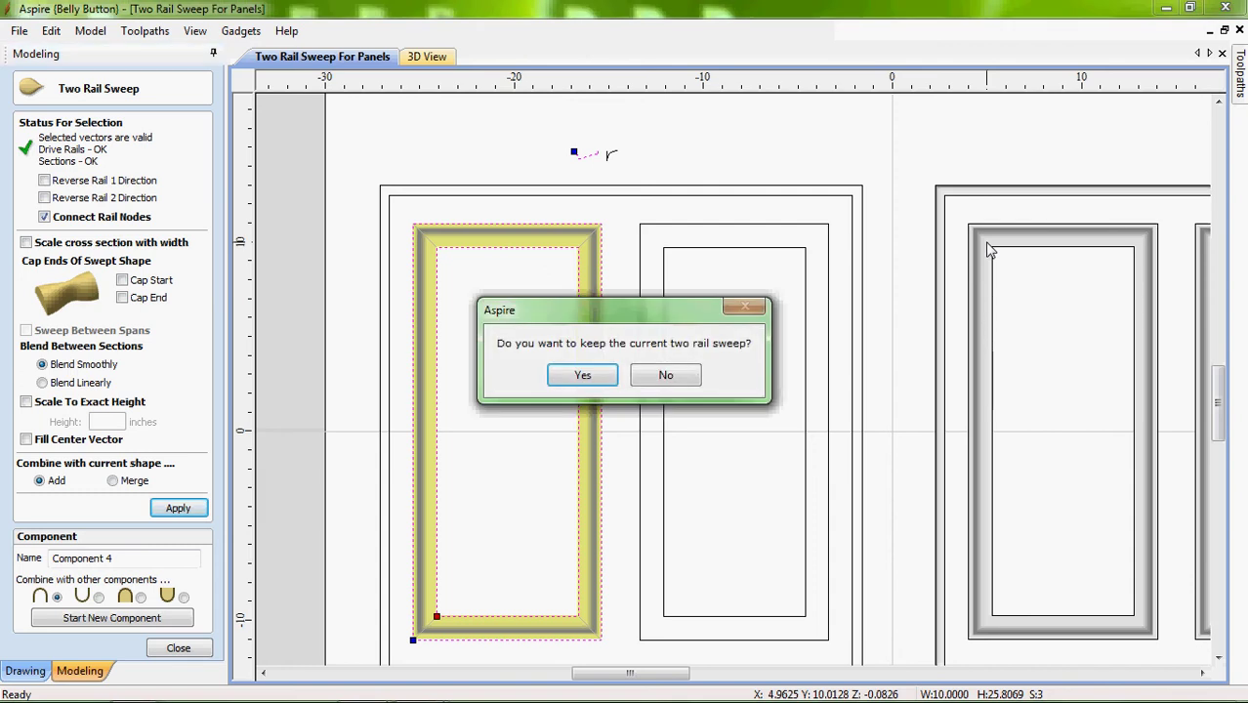
click(582, 377)
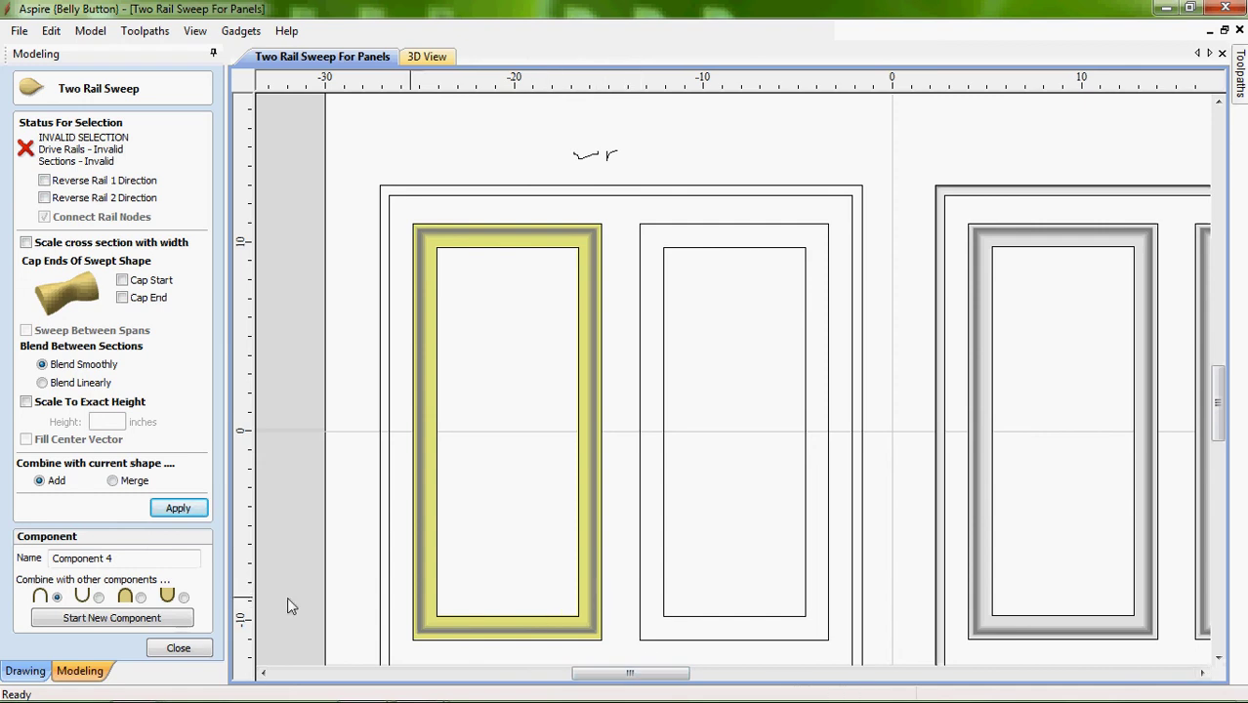
click(641, 639)
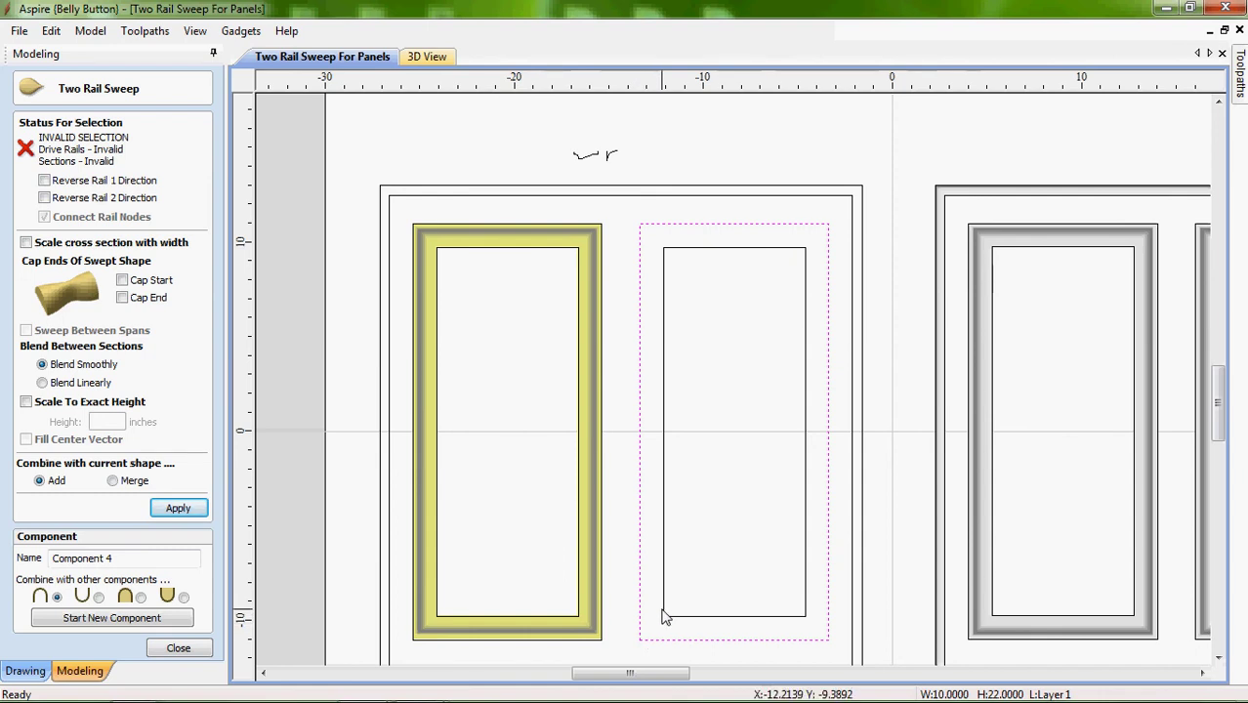
shift+click(663, 617)
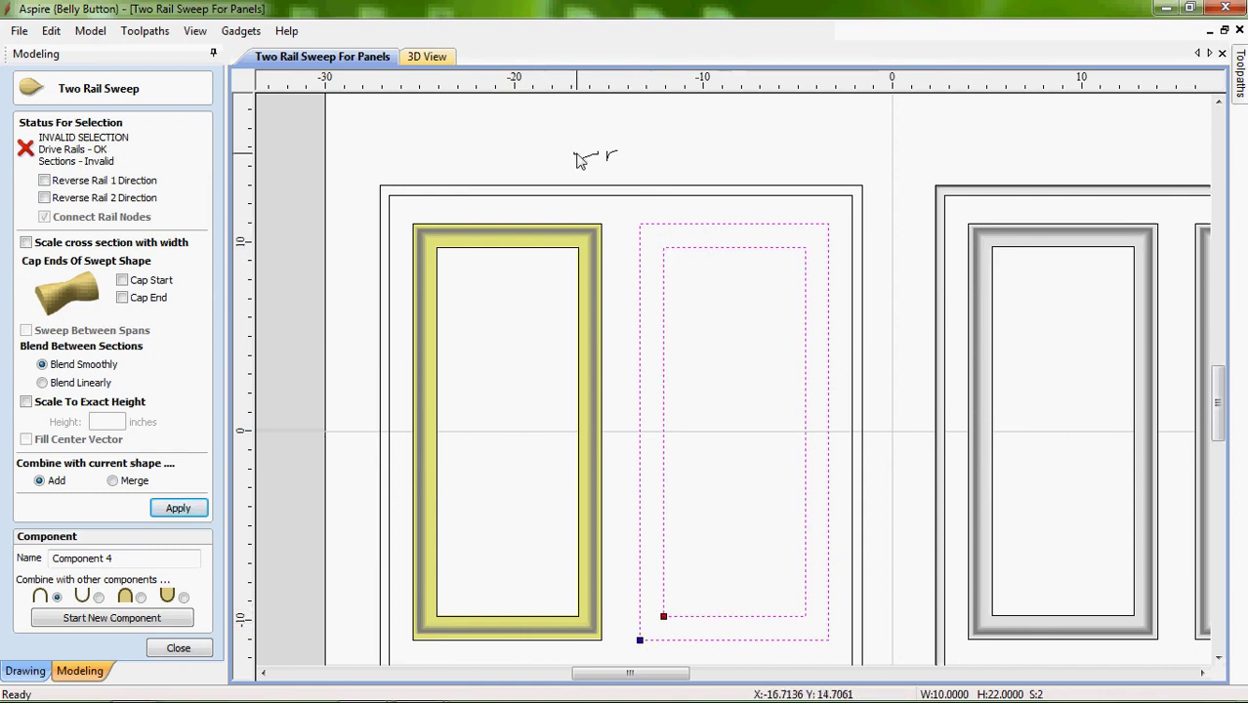
click(639, 636)
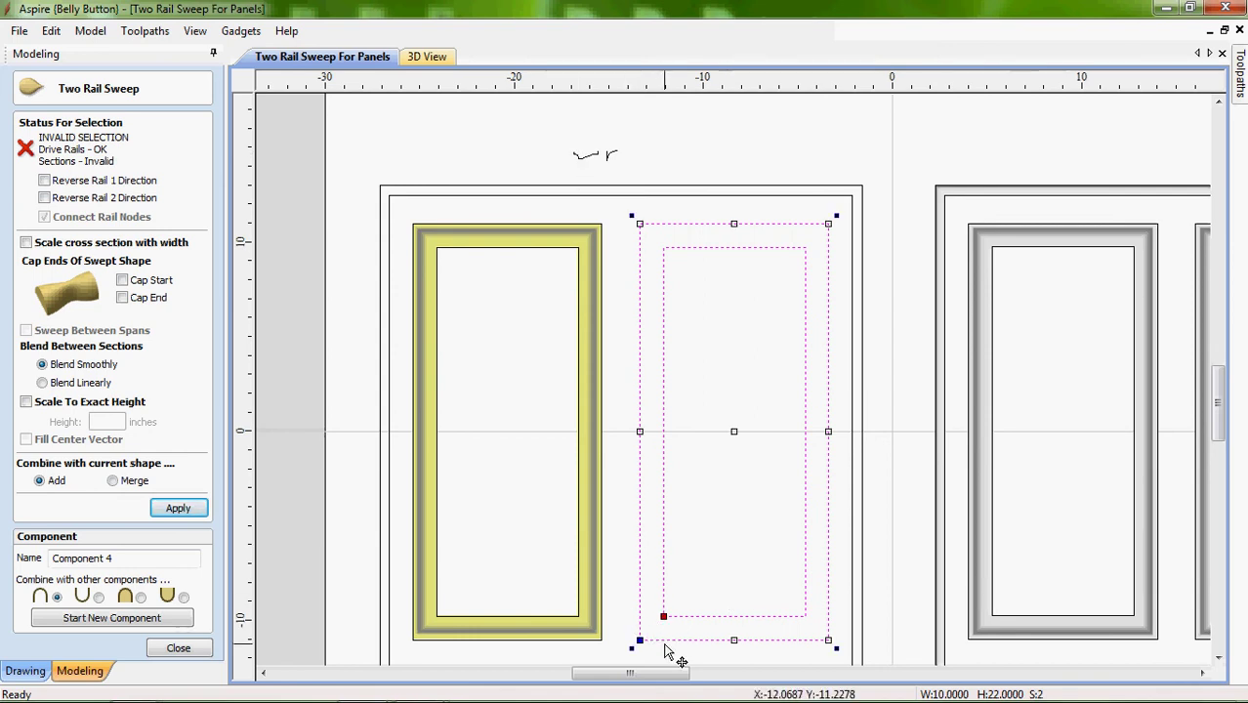
click(667, 651)
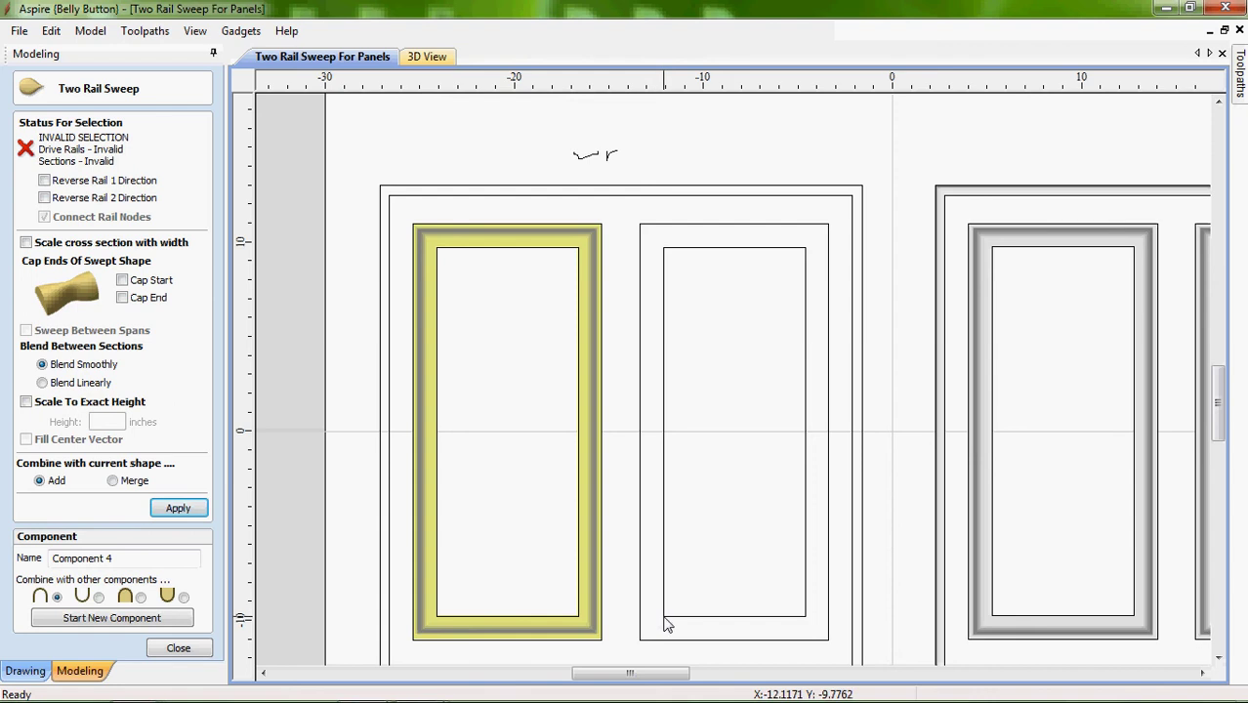
click(666, 621)
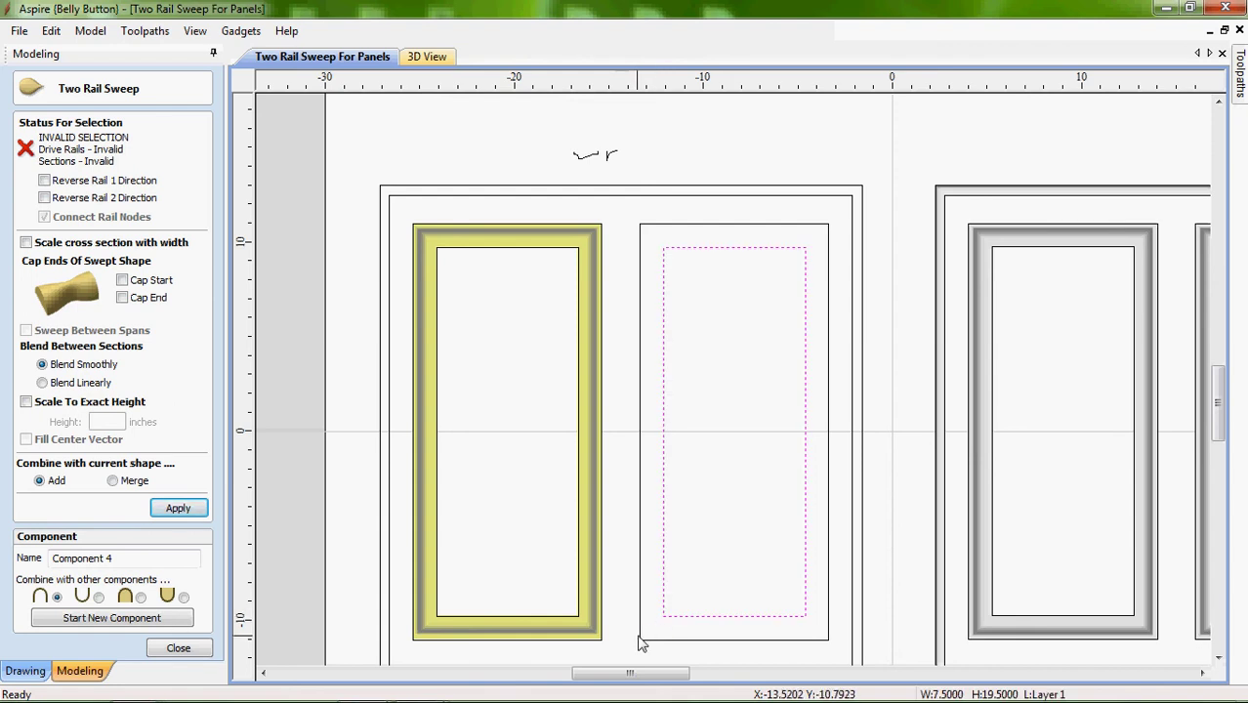
shift+click(641, 642)
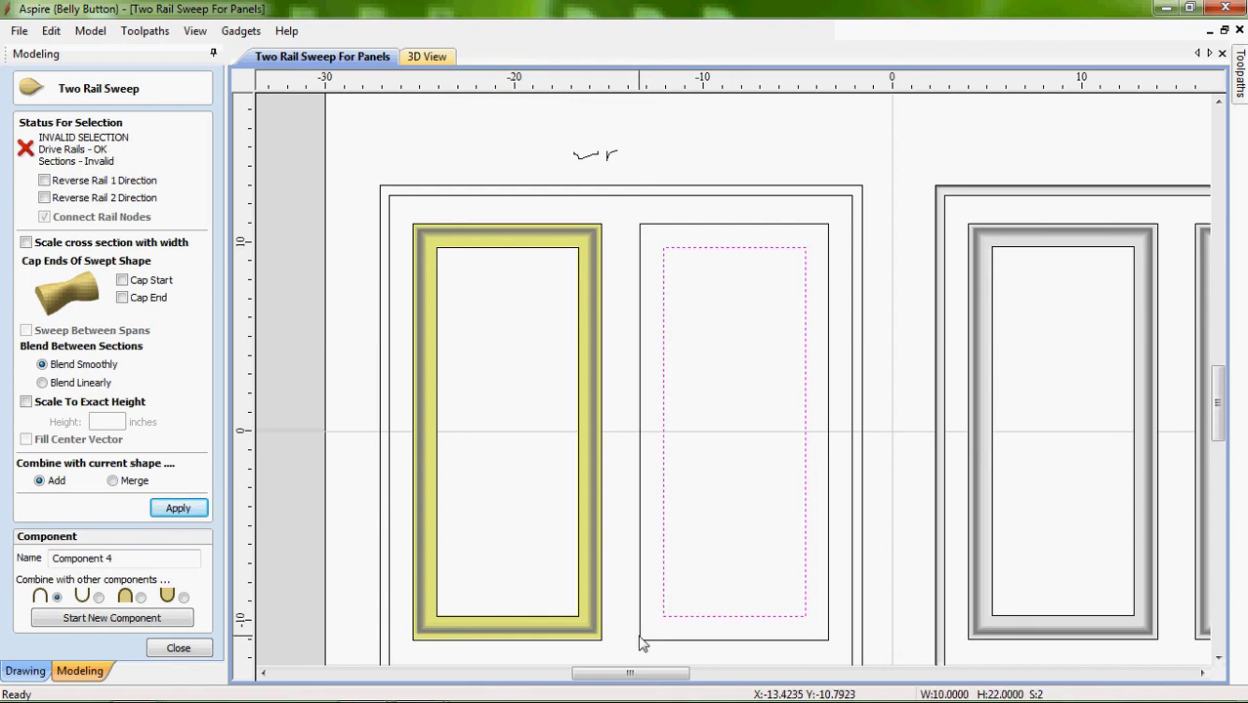
shift+click(579, 156)
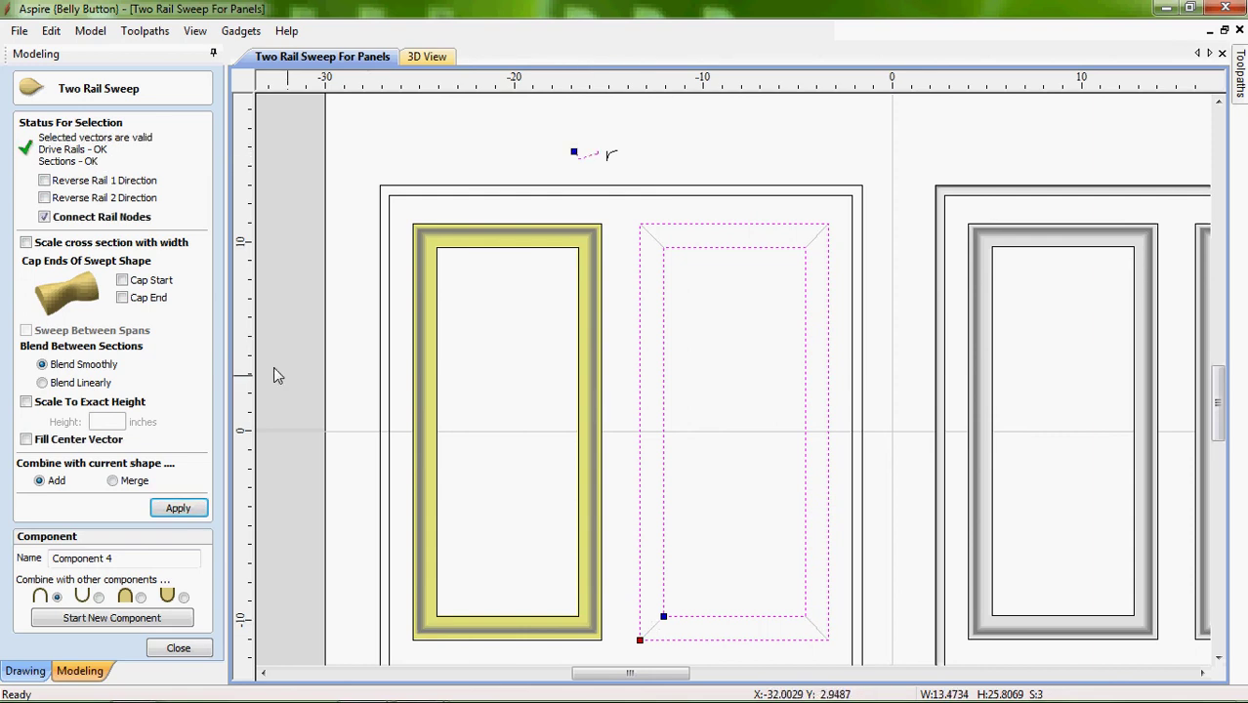
click(179, 509)
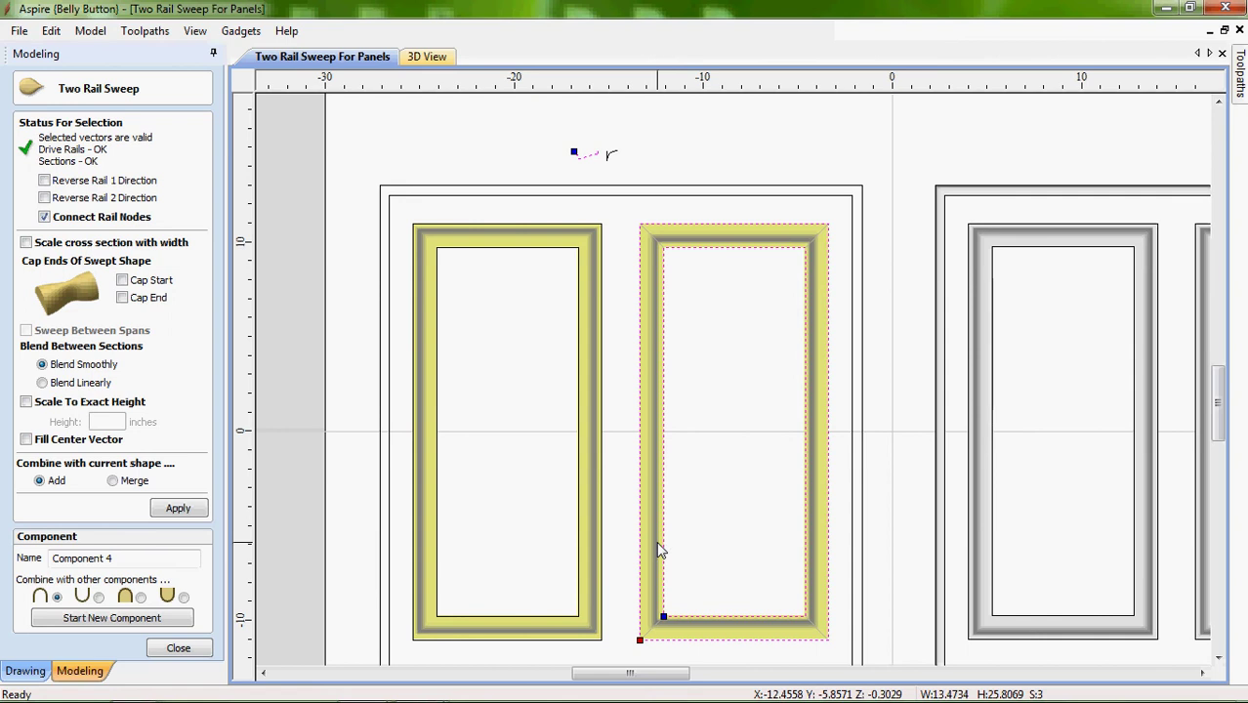
click(720, 469)
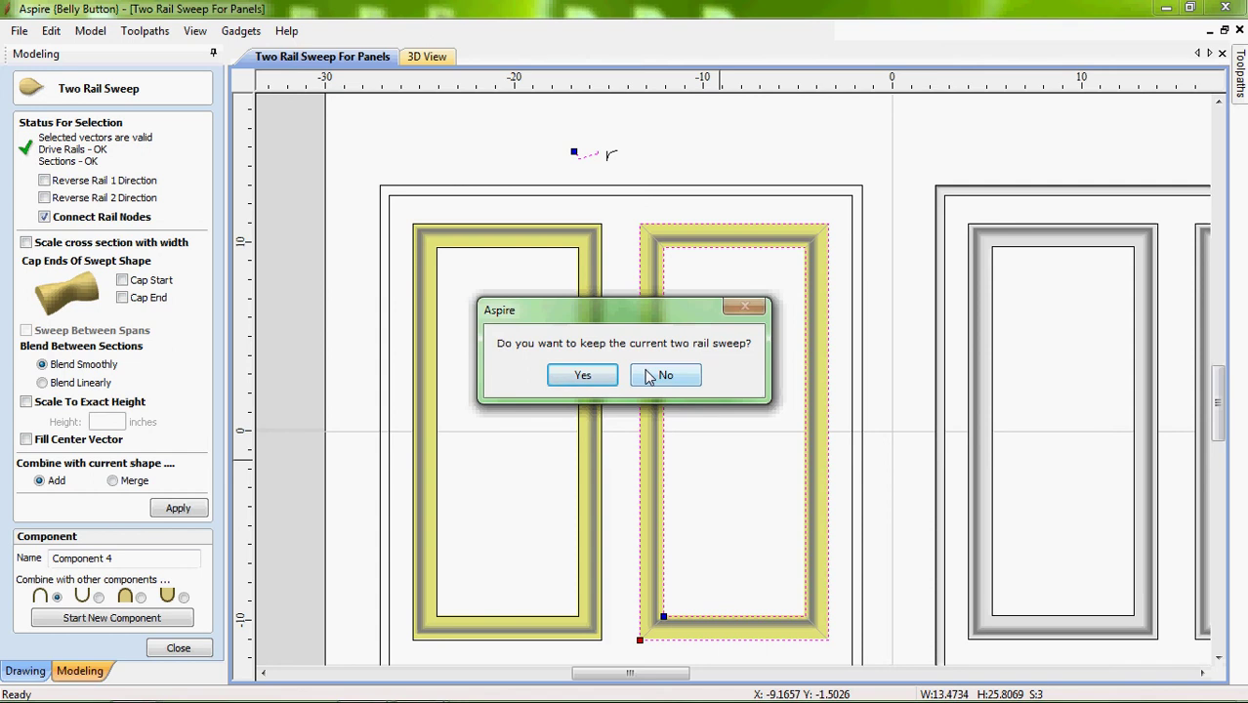
click(649, 377)
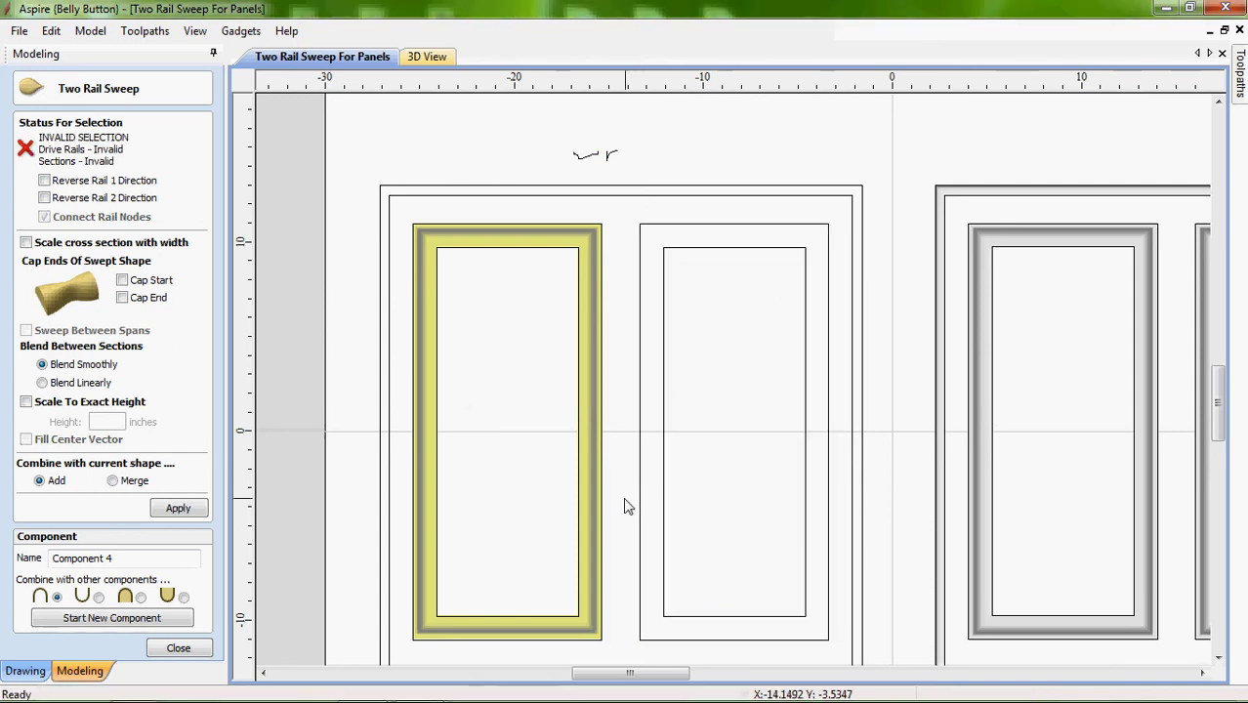
Sweep the profile between the second panel's outer and inner outlines, keep the result, and close the tool
click(647, 645)
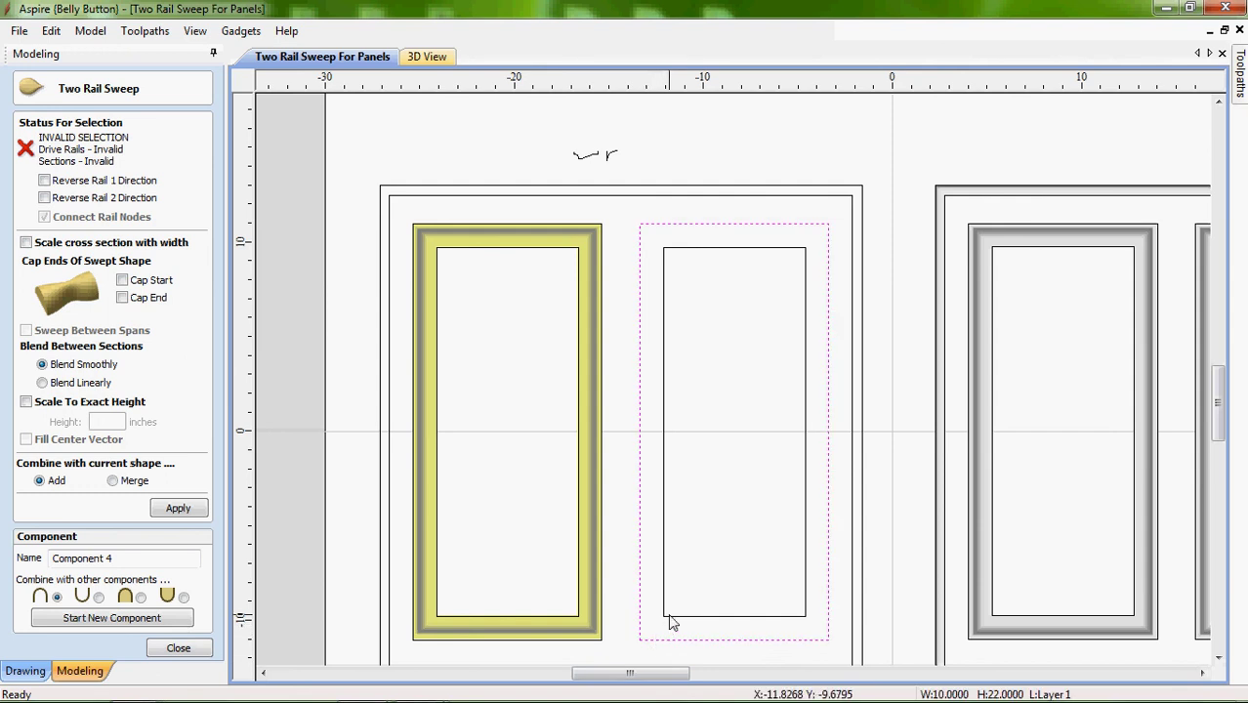
shift+click(670, 619)
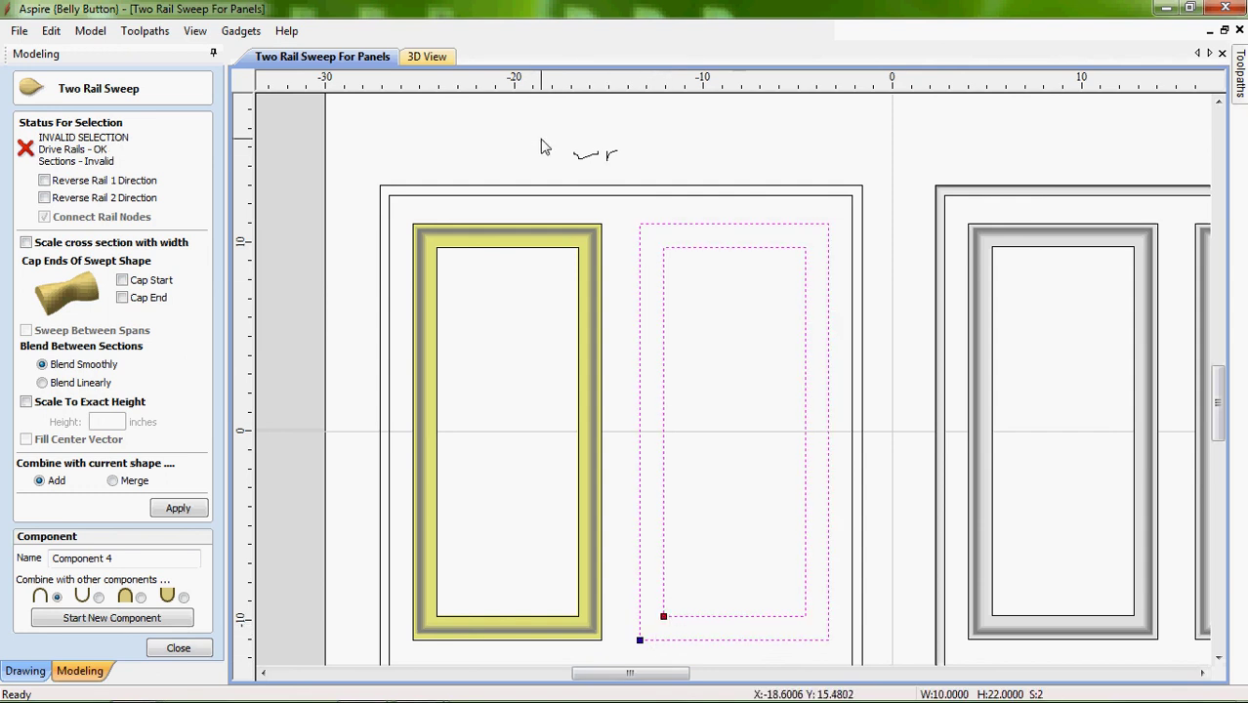
shift+click(578, 158)
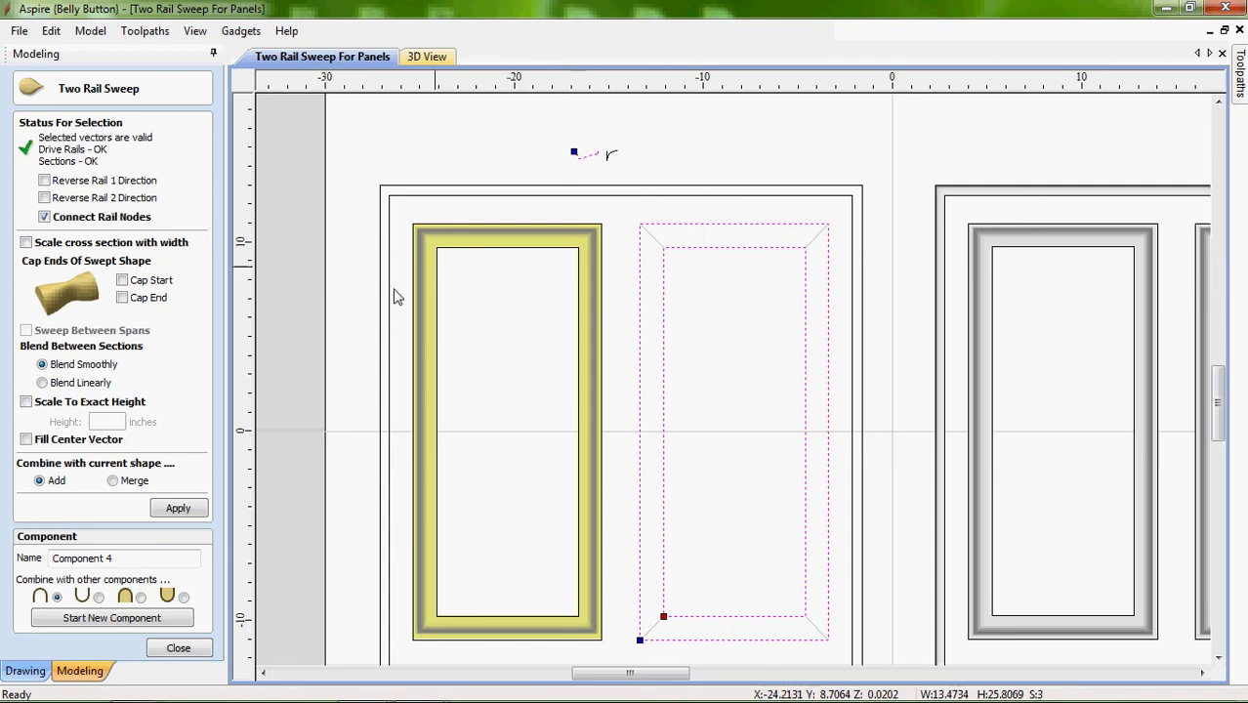
click(178, 509)
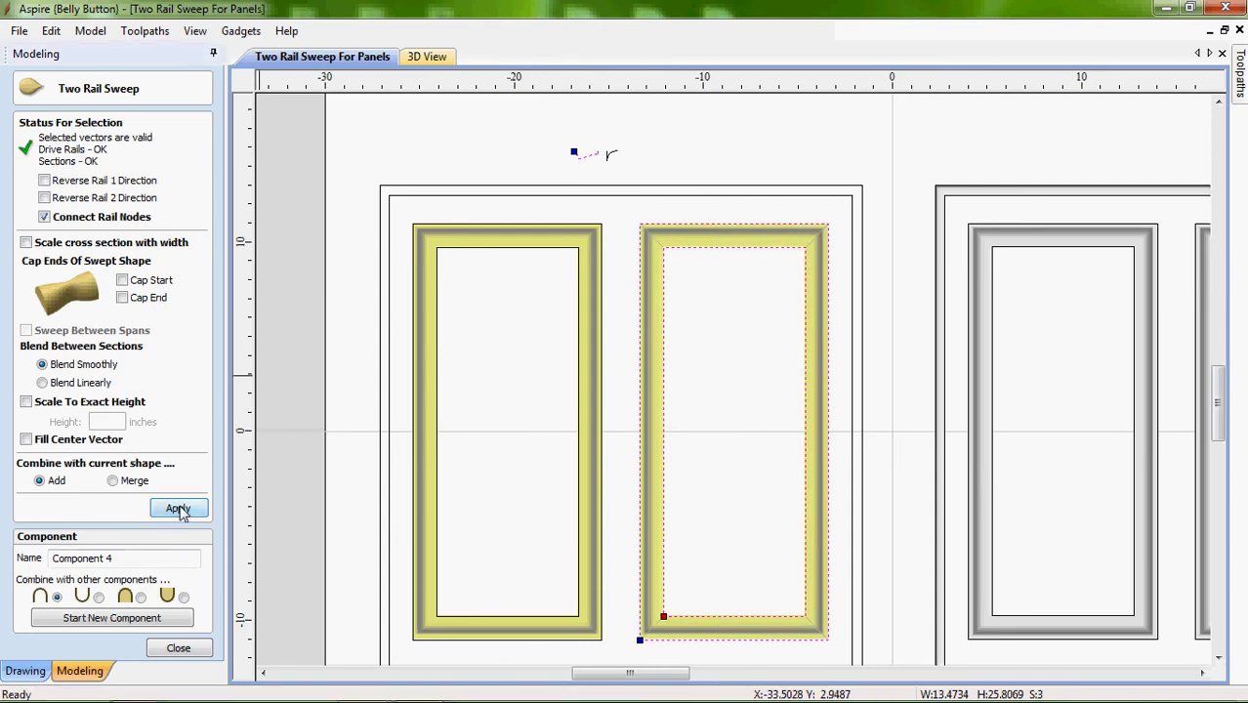
click(615, 495)
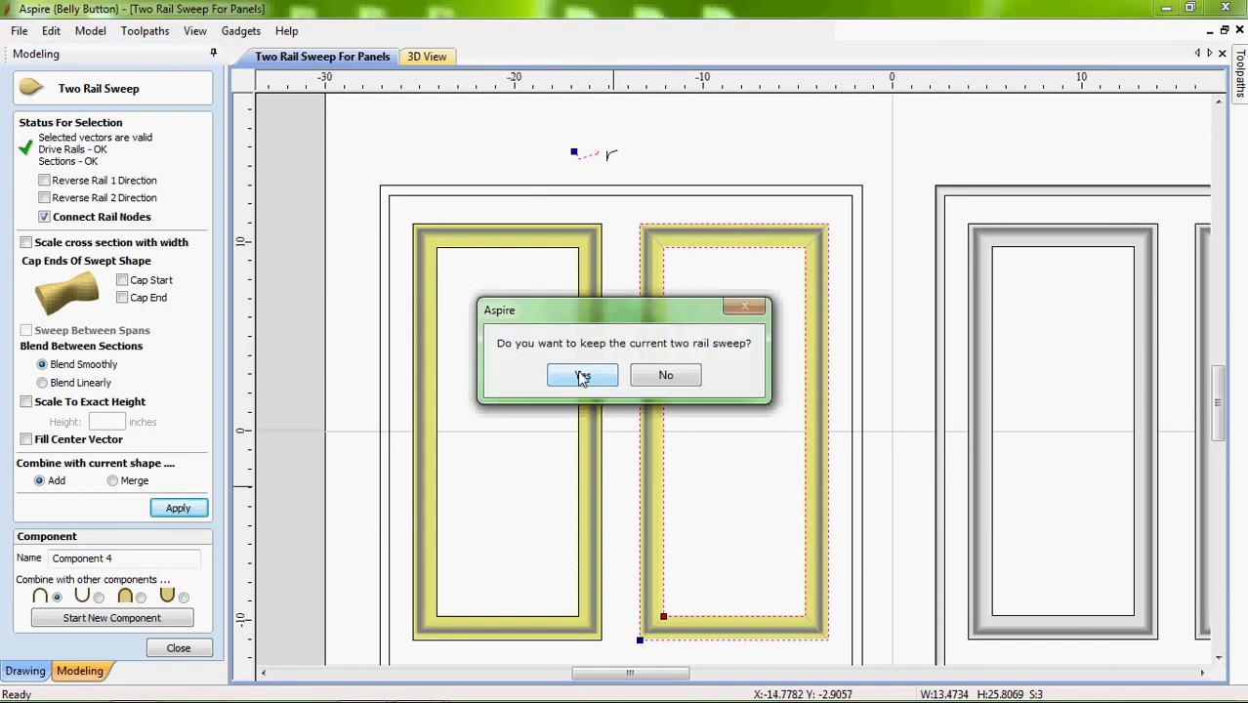
click(578, 377)
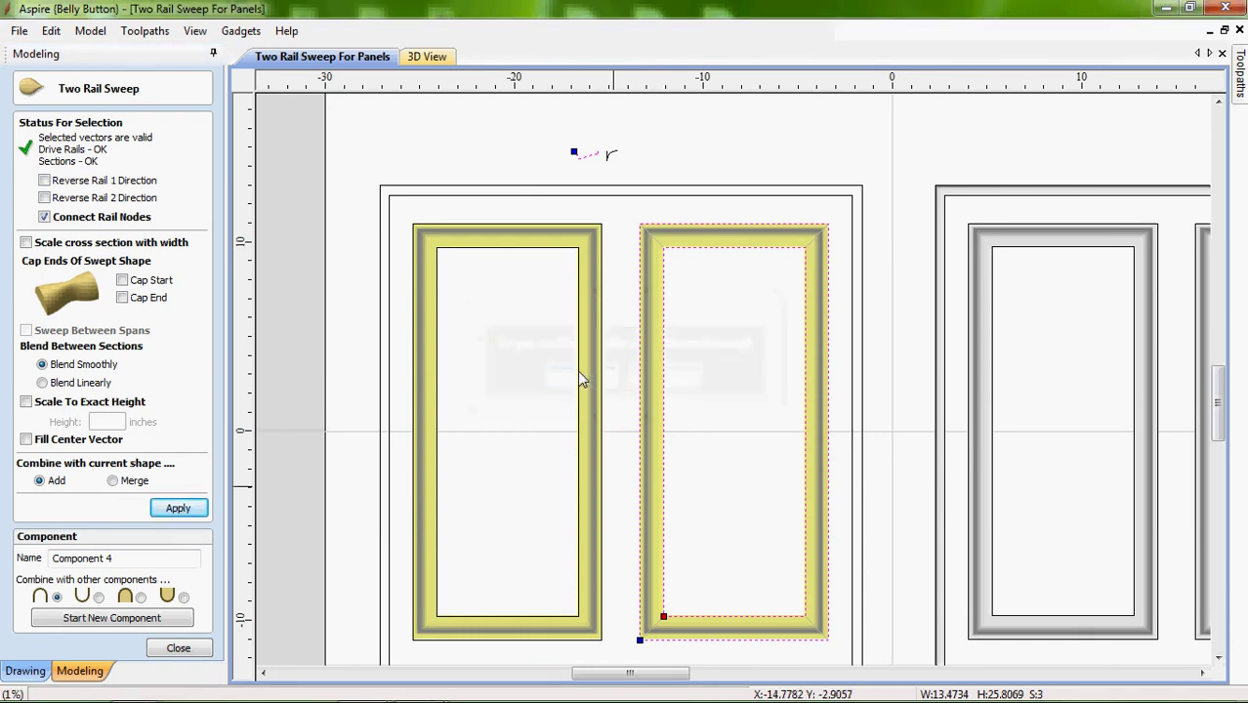
click(175, 650)
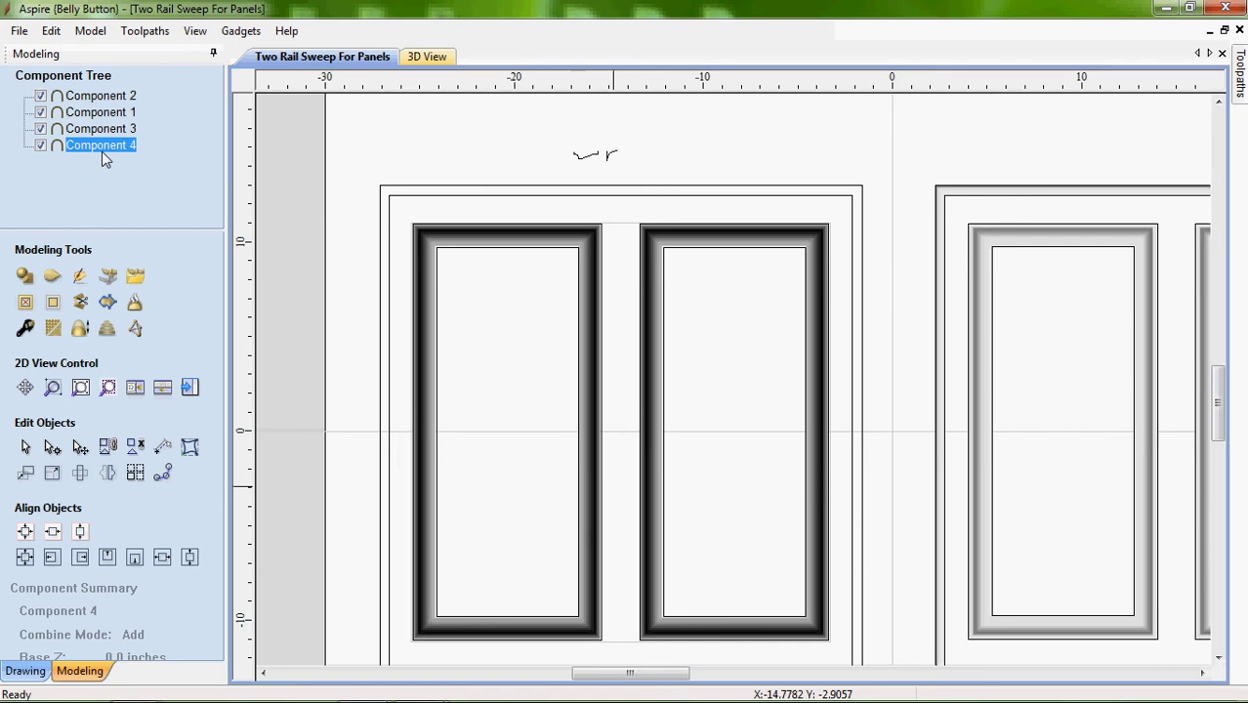
click(40, 145)
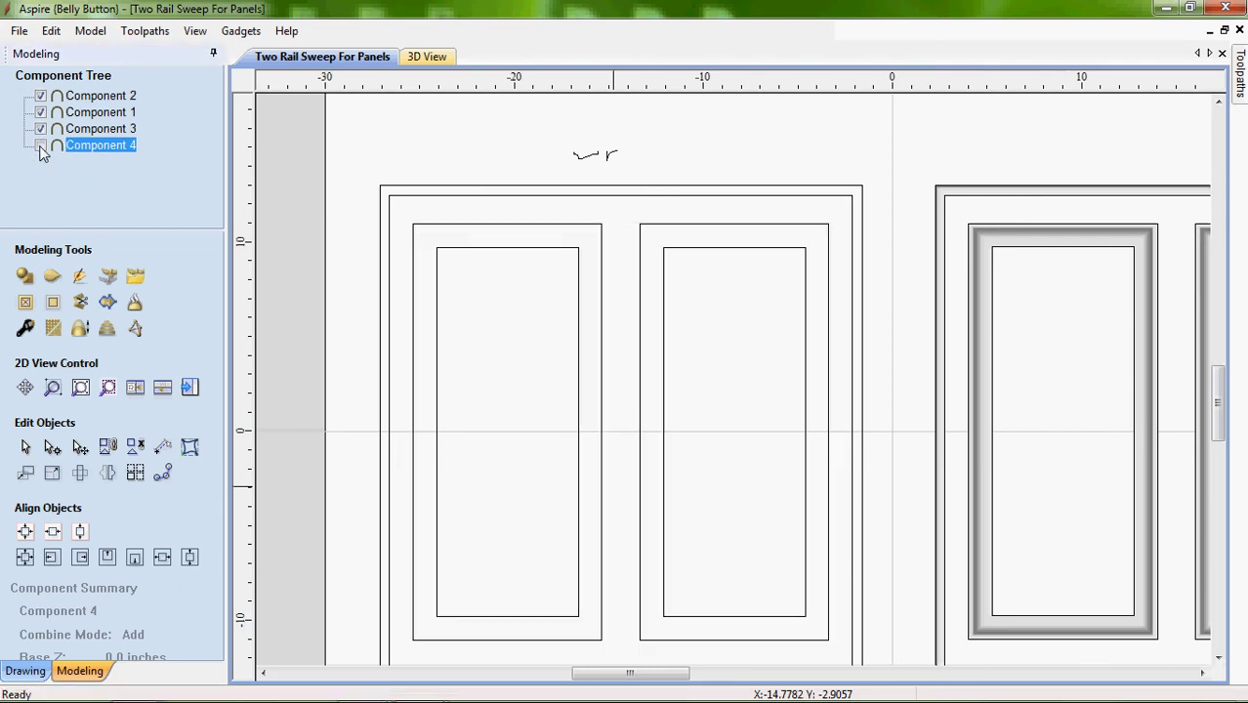
click(40, 146)
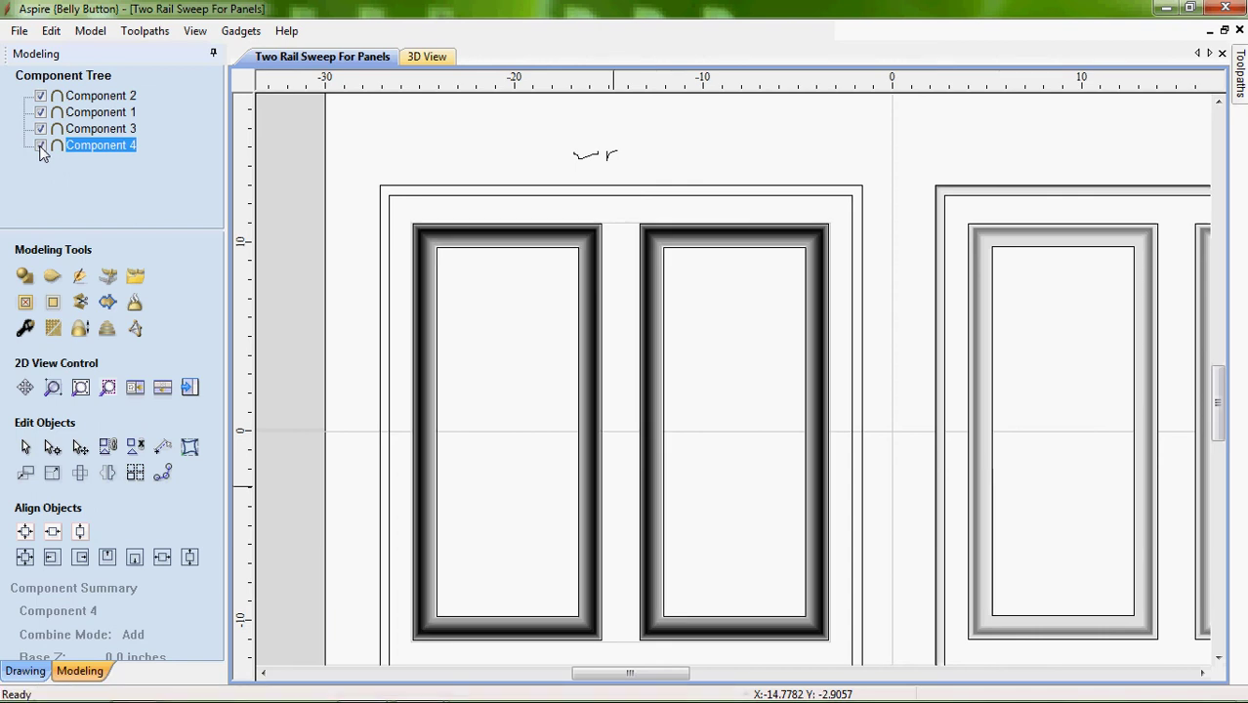
click(40, 146)
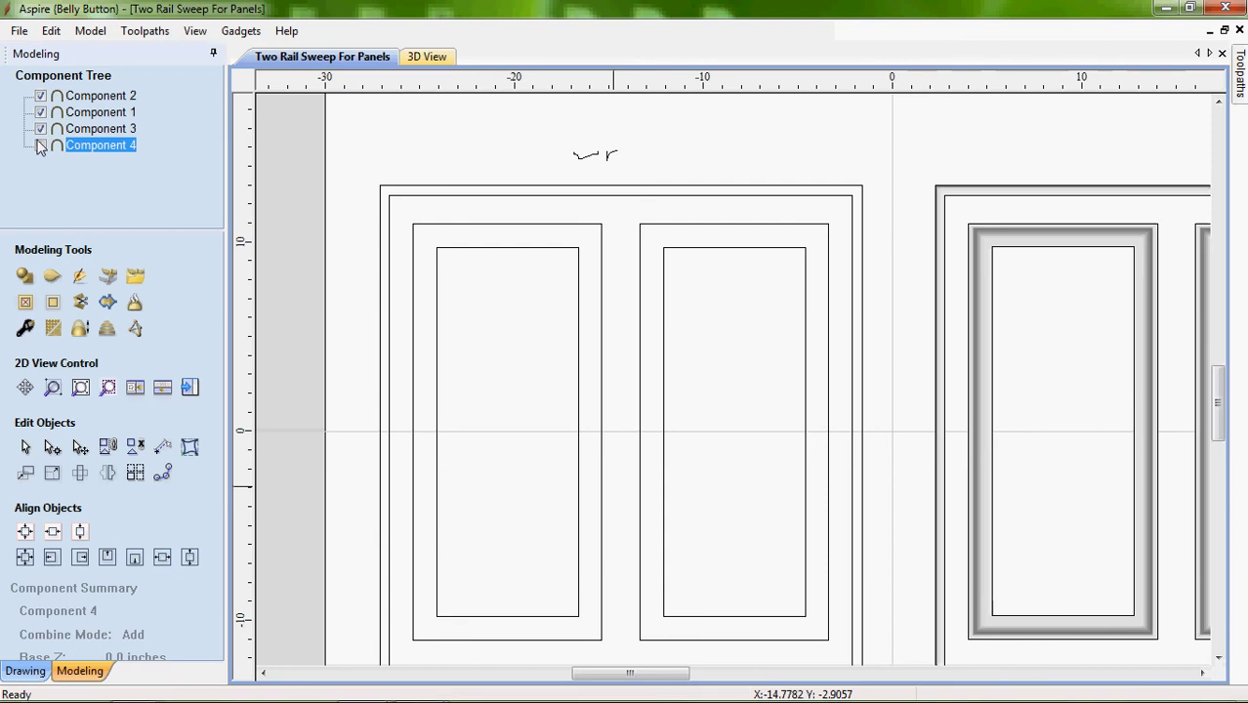
click(40, 146)
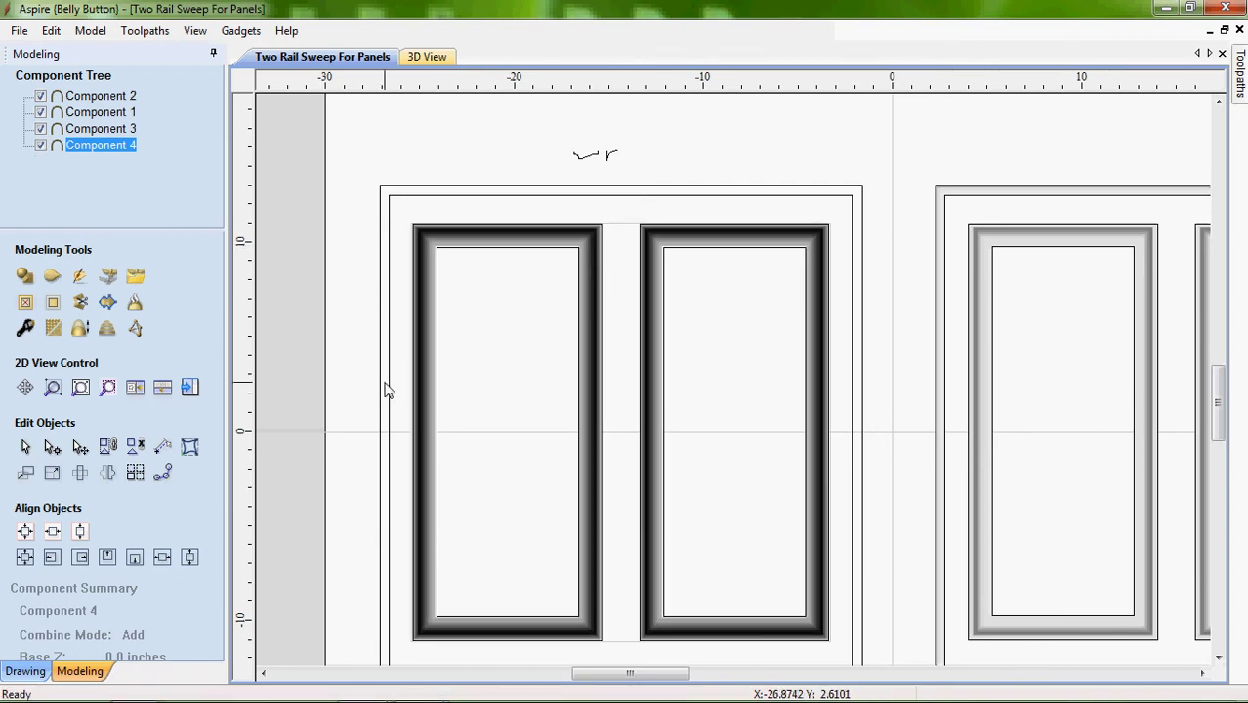
click(610, 161)
scroll(610, 164, up, 5)
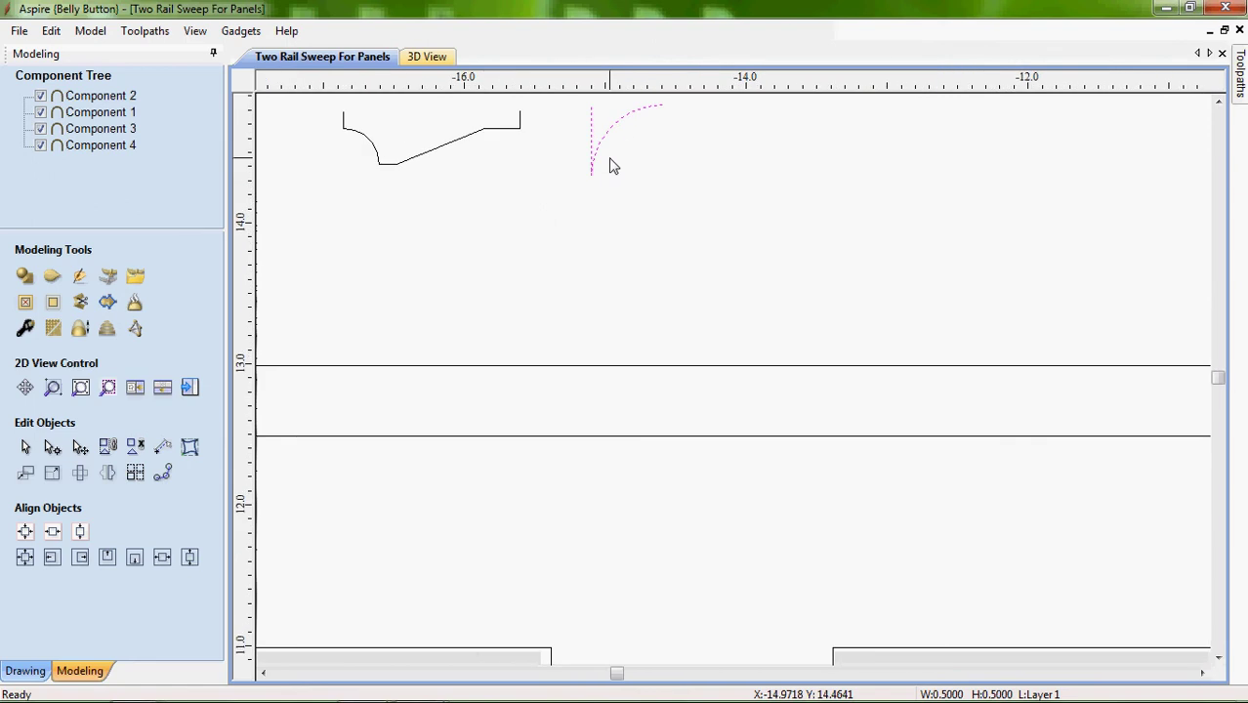
scroll(613, 166, down, 2)
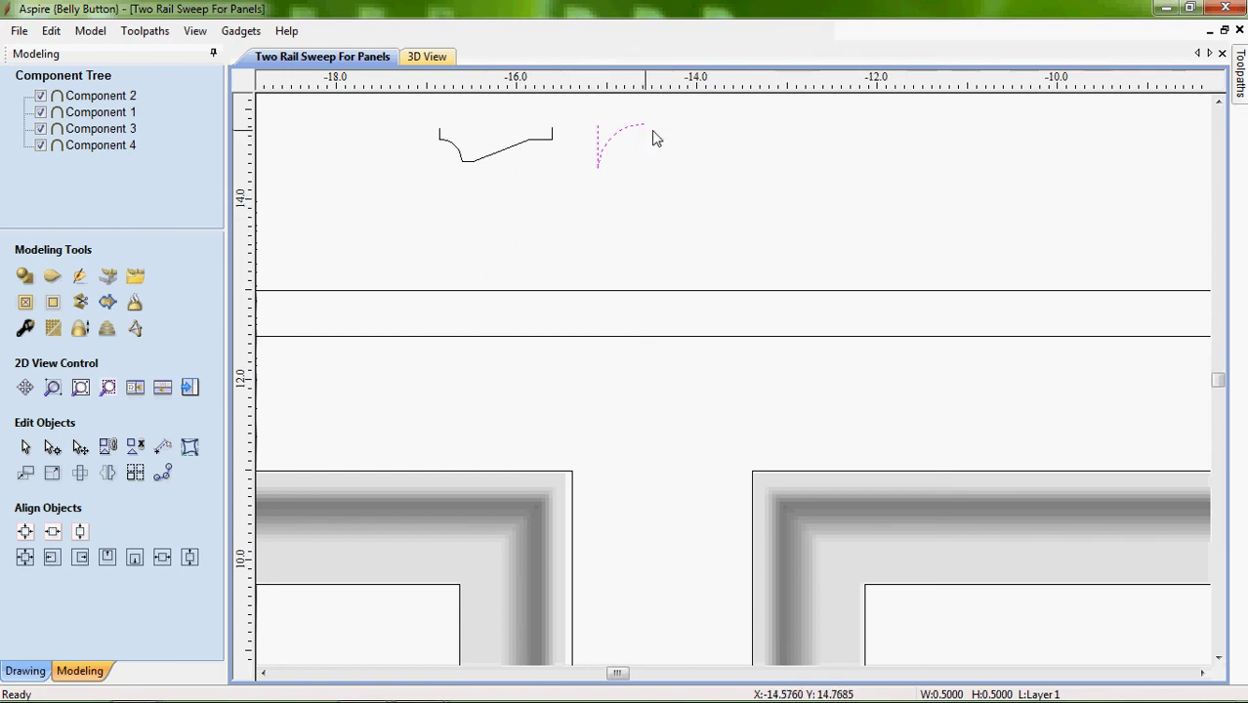
scroll(563, 264, down, 3)
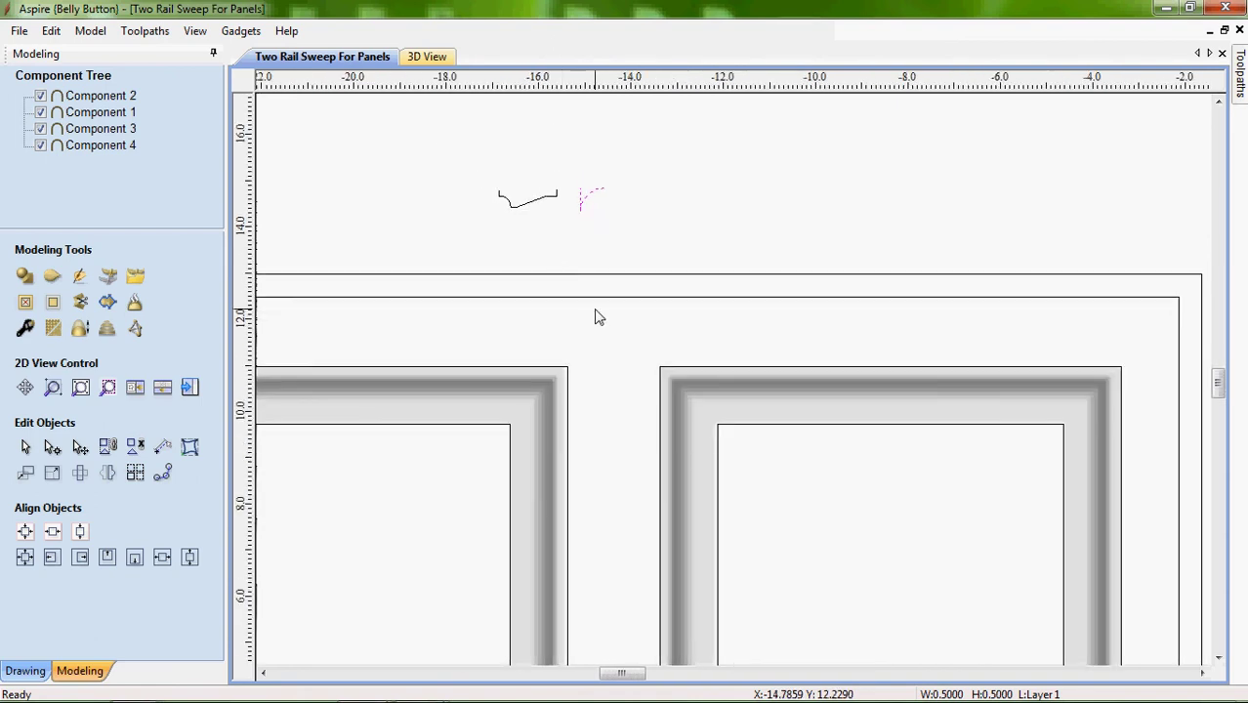
scroll(597, 315, down, 3)
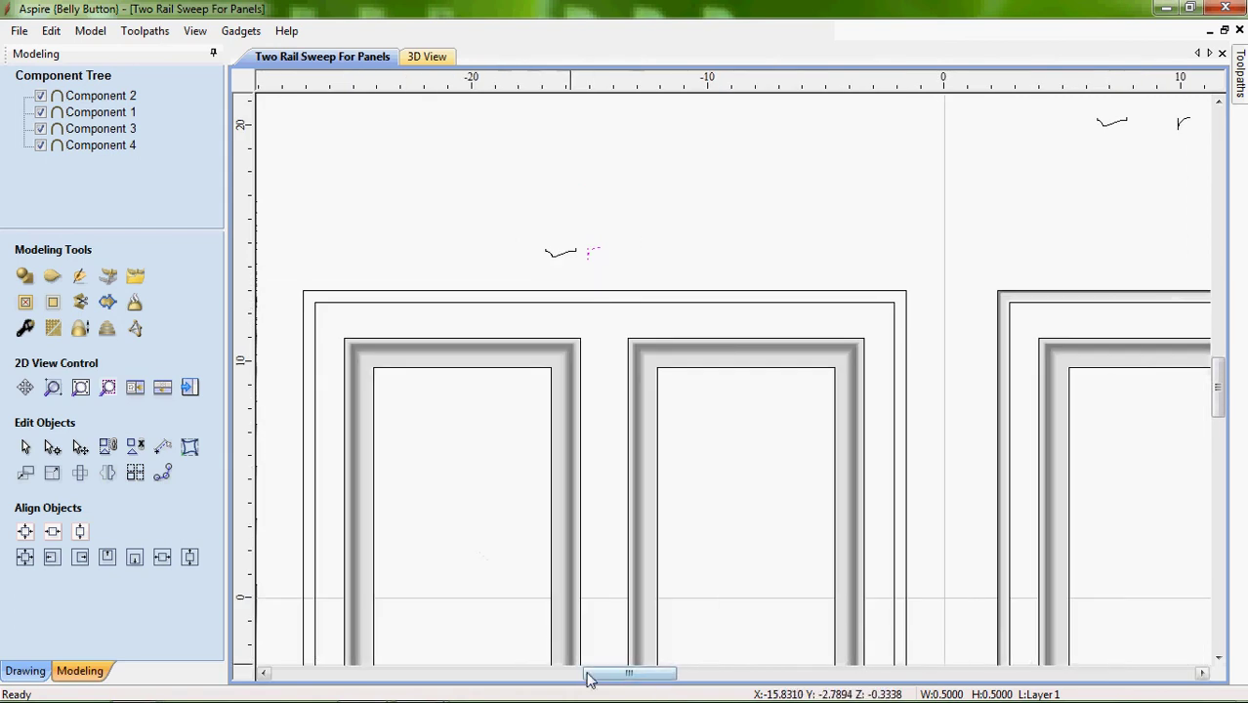
drag(616, 681, 588, 678)
drag(1220, 405, 1220, 420)
scroll(741, 496, up, 1)
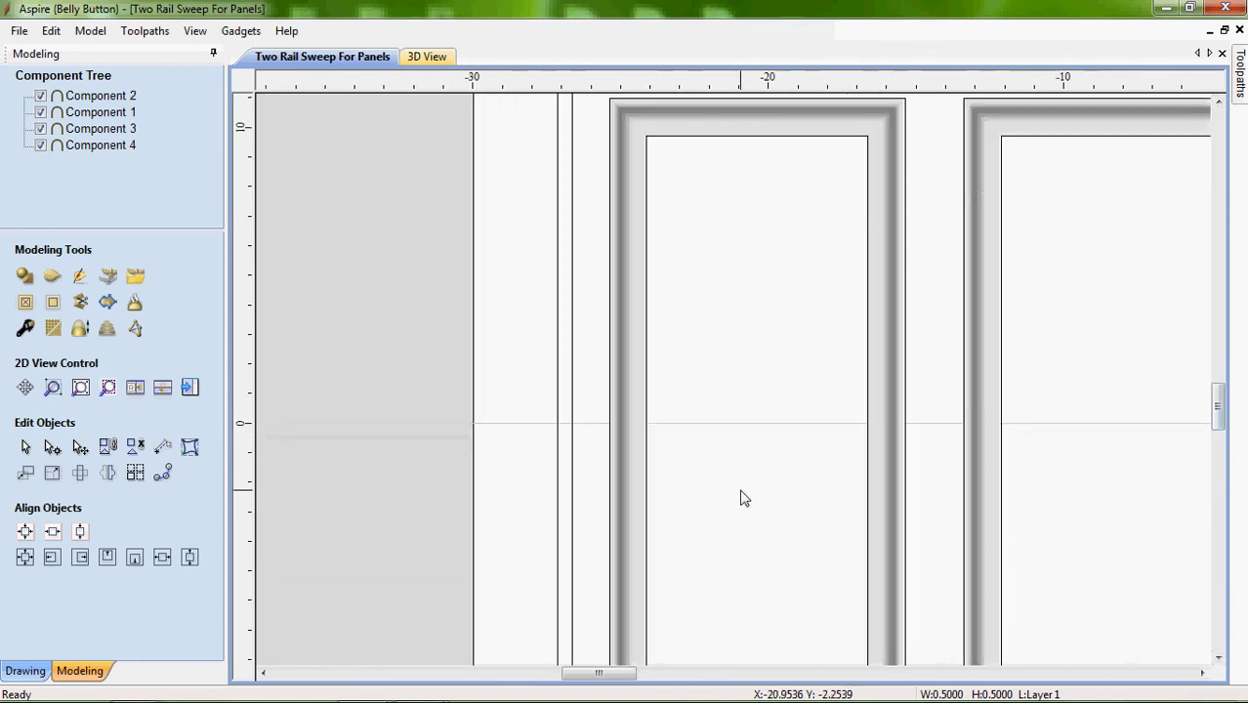
scroll(742, 498, down, 2)
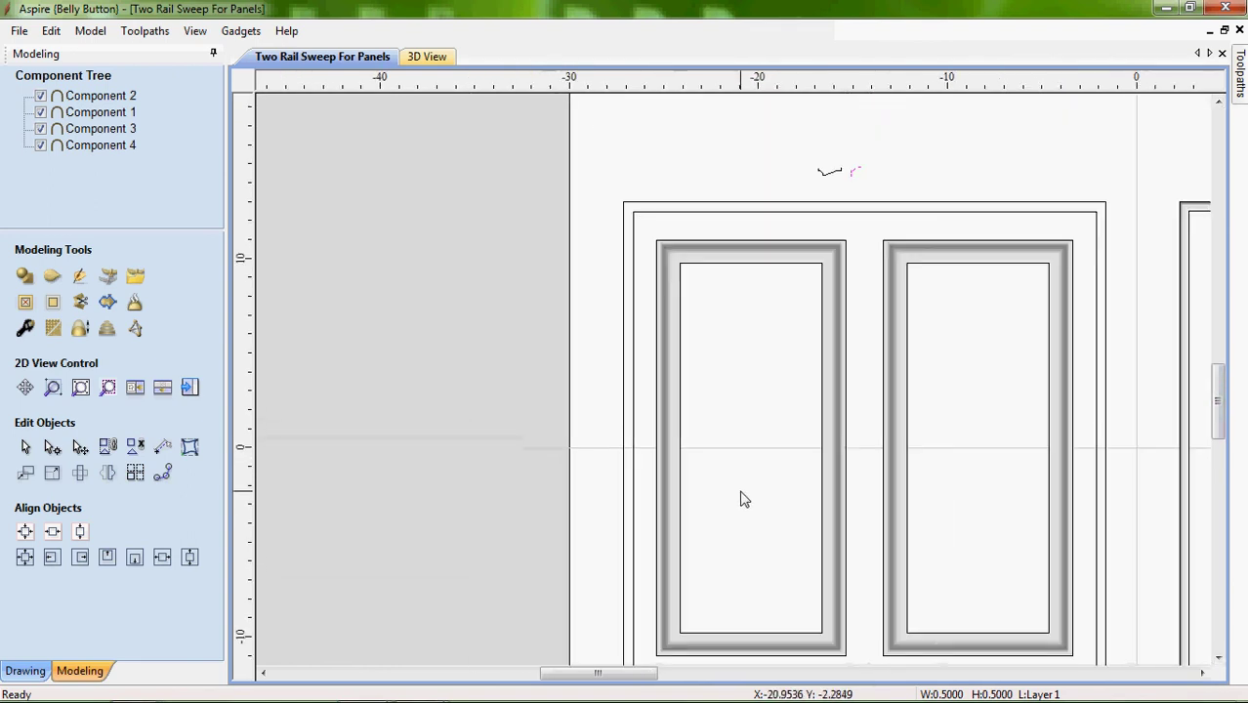
drag(1219, 422, 1219, 429)
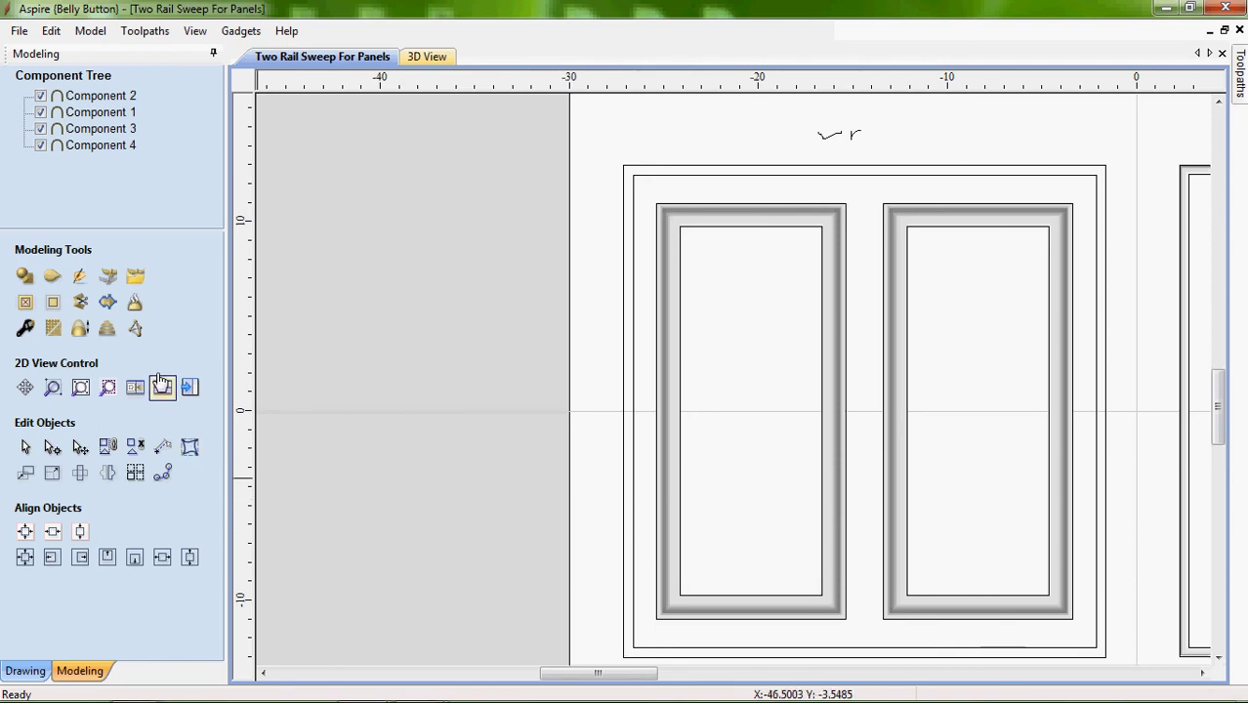
Open a new Two Rail Sweep as Component 5 from the Modeling Tools
click(52, 276)
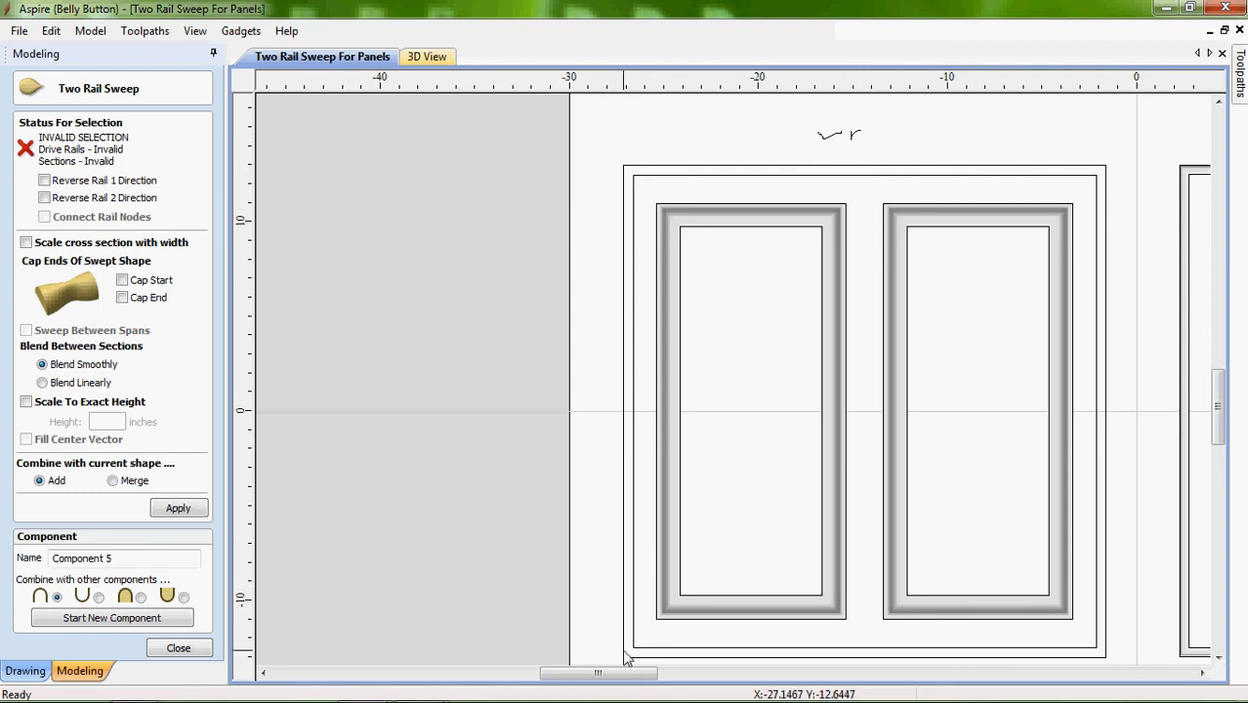
Pick the left door's outer and inner frame outlines as rails and the moulding profile as section
click(624, 656)
shift+click(635, 647)
shift+click(850, 137)
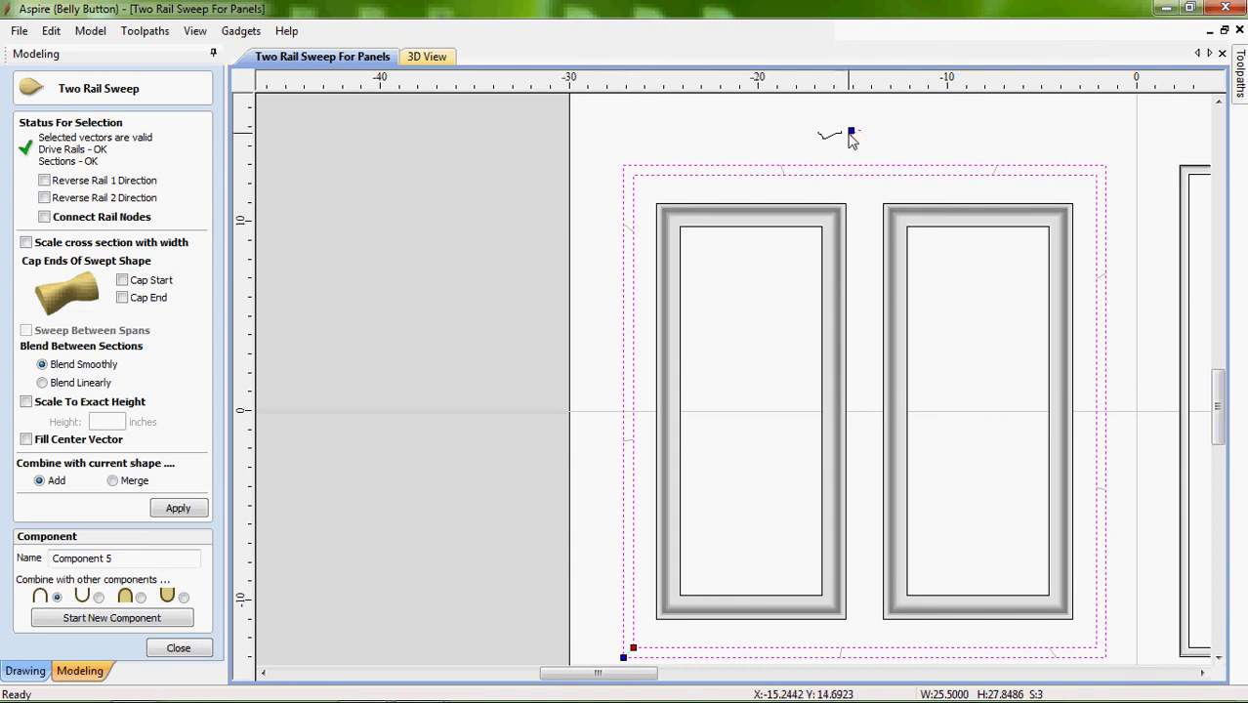
scroll(856, 136, up, 5)
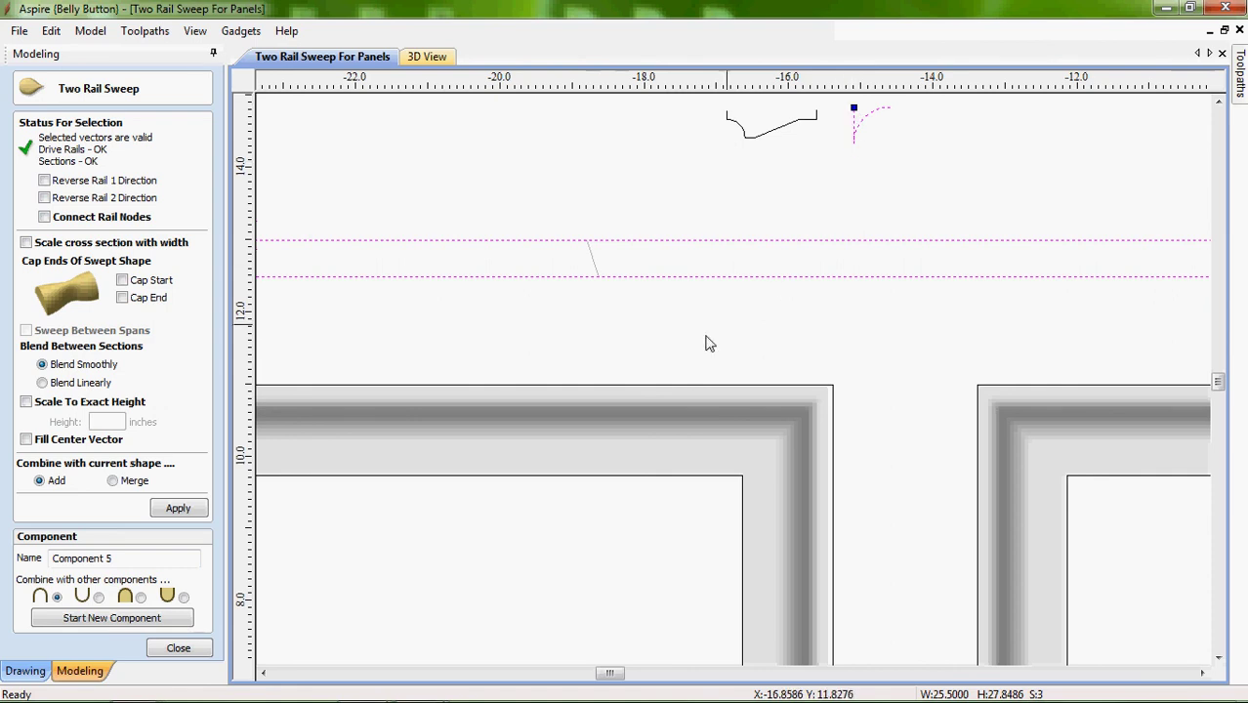
scroll(574, 452, down, 5)
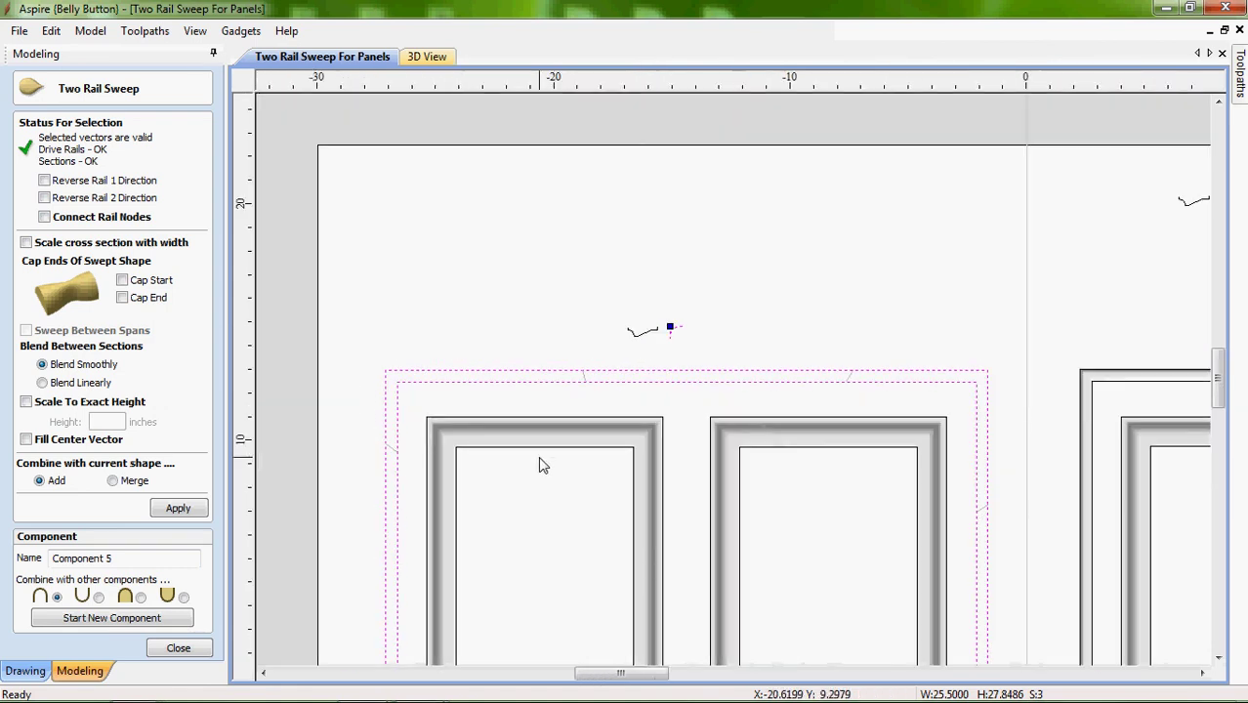
drag(1218, 380, 1217, 444)
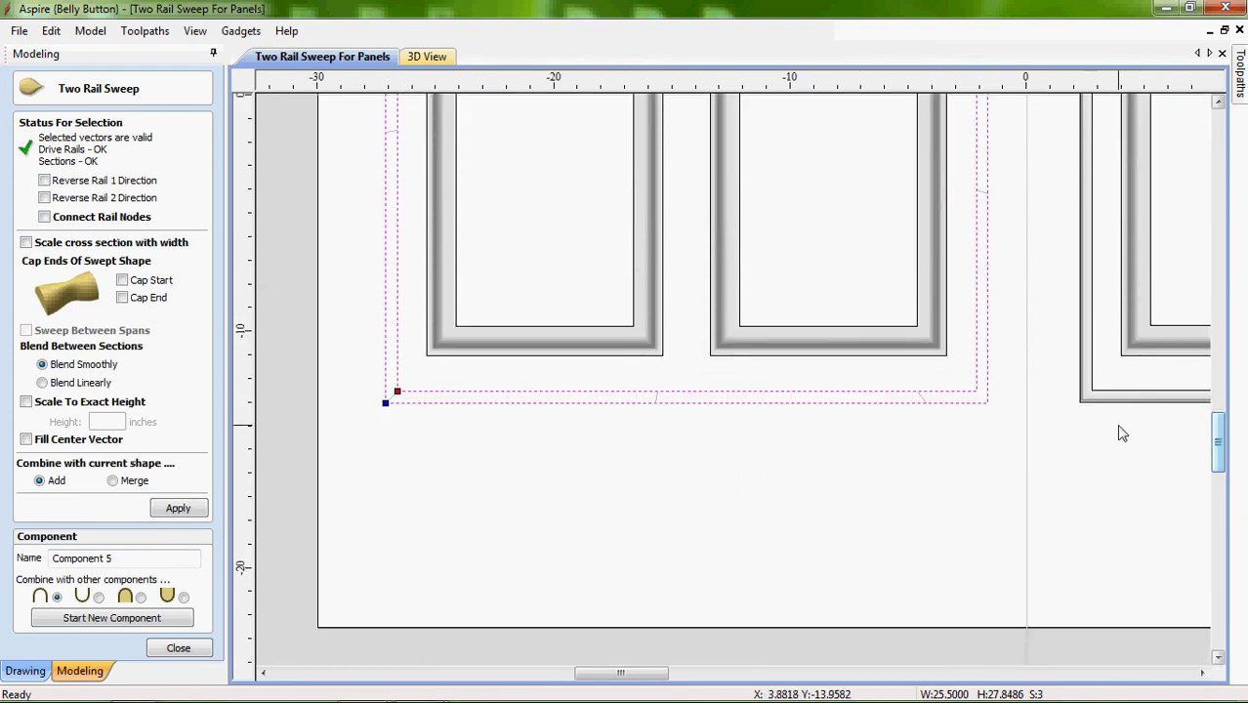
drag(1222, 446, 1224, 412)
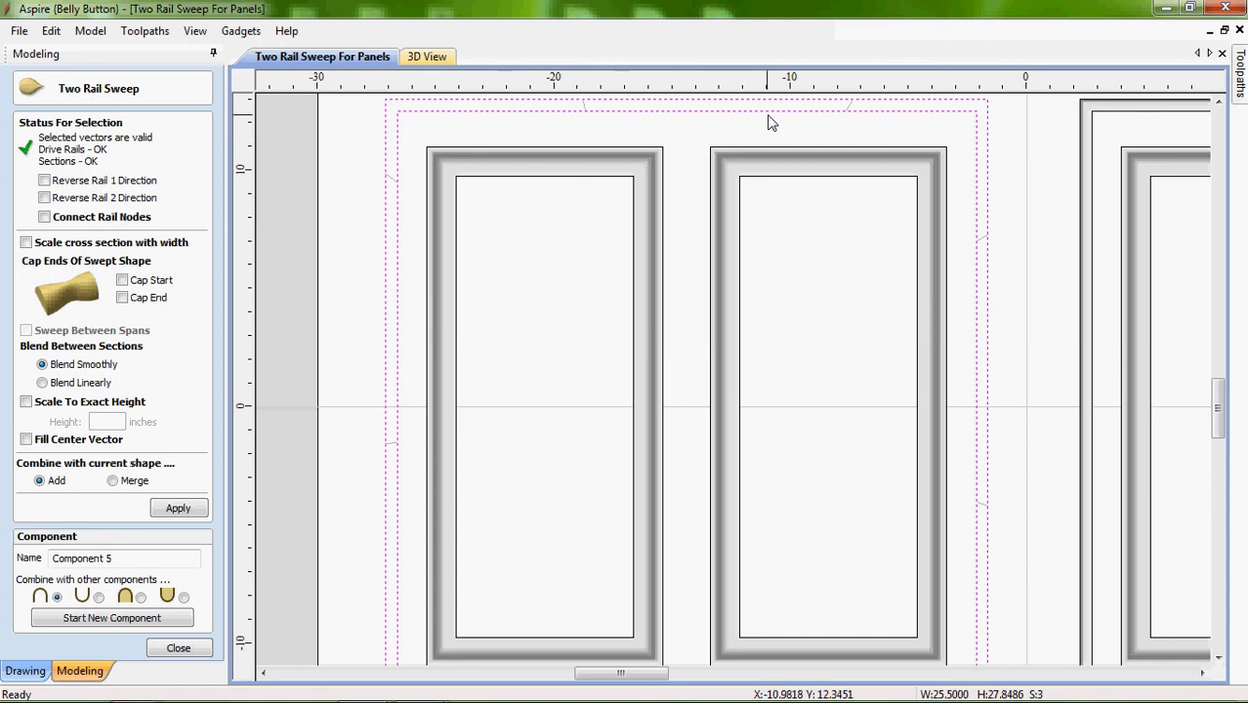
Apply the outer frame sweep with Connect Rail Nodes on, then view the doors in 3D
click(44, 218)
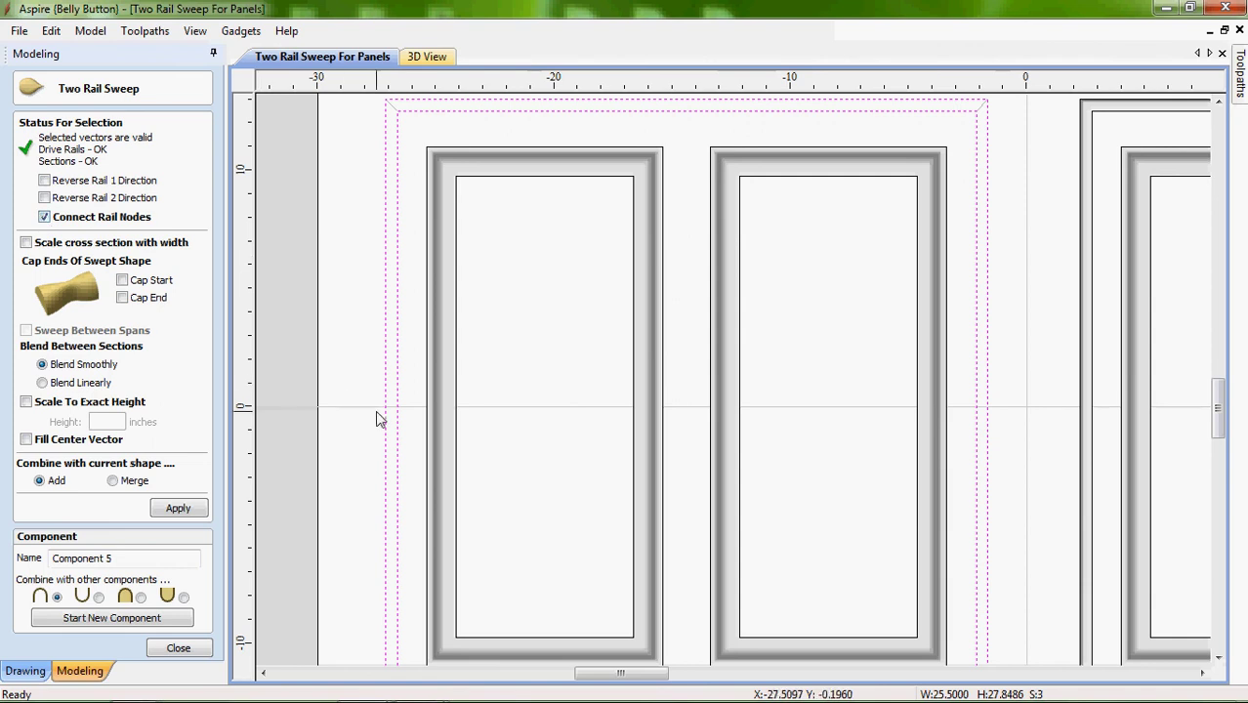
click(177, 509)
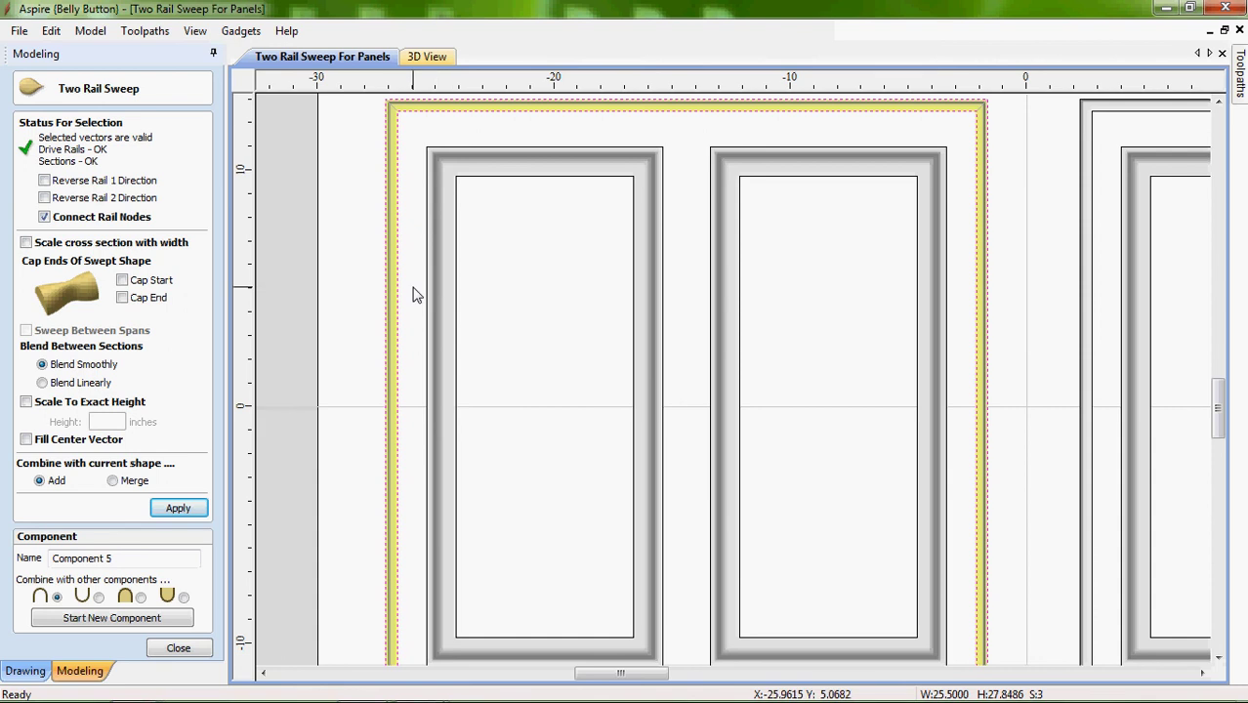
click(438, 57)
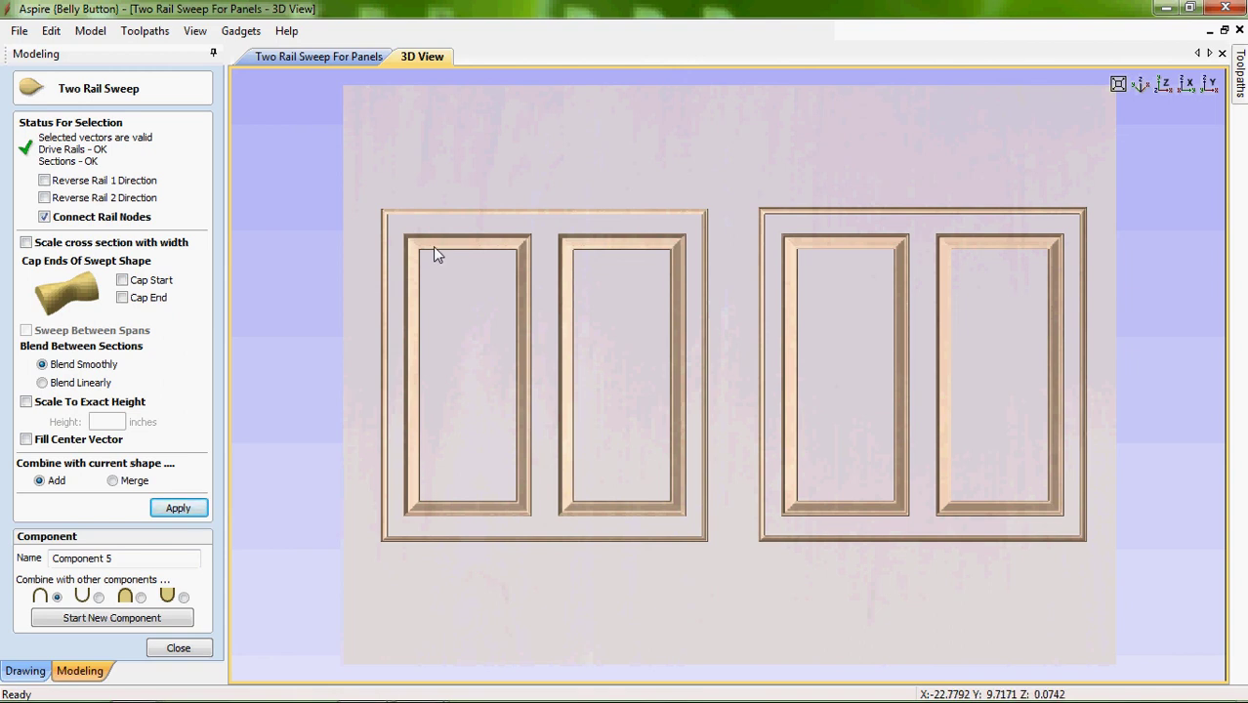
Zoom in close and pan along the swept inner-panel rails
scroll(360, 408, up, 1)
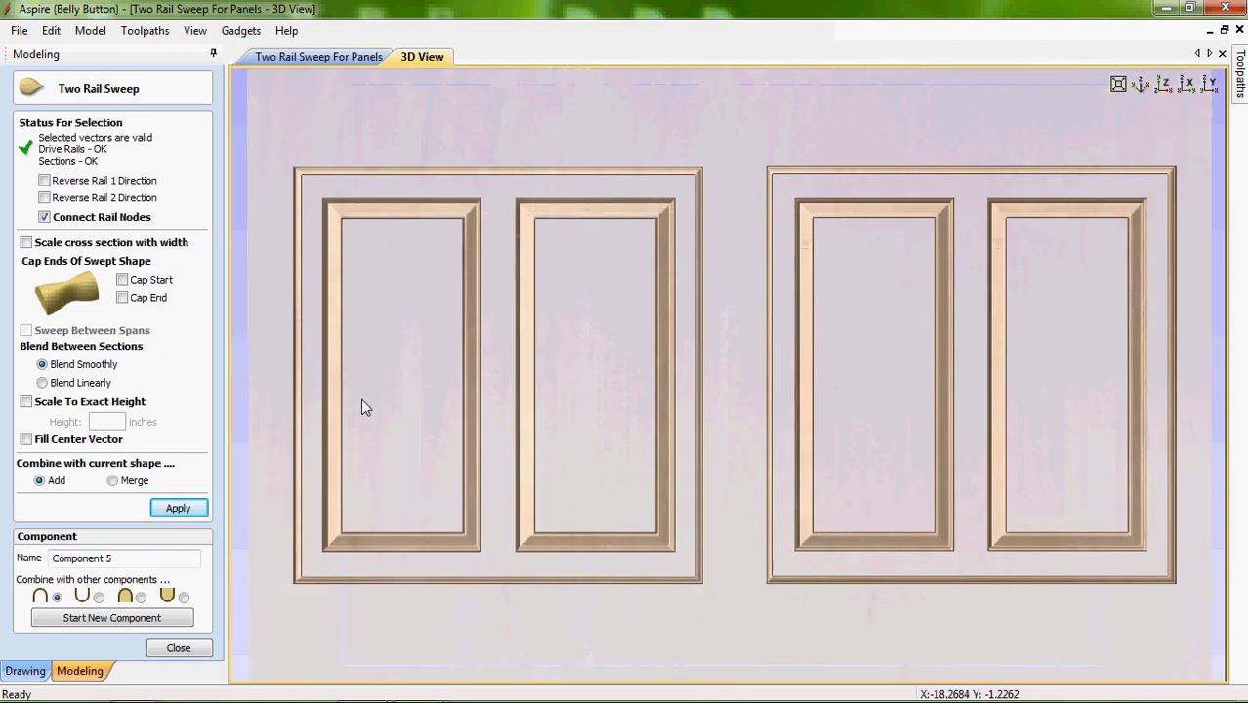
scroll(361, 408, up, 3)
drag(343, 460, 519, 484)
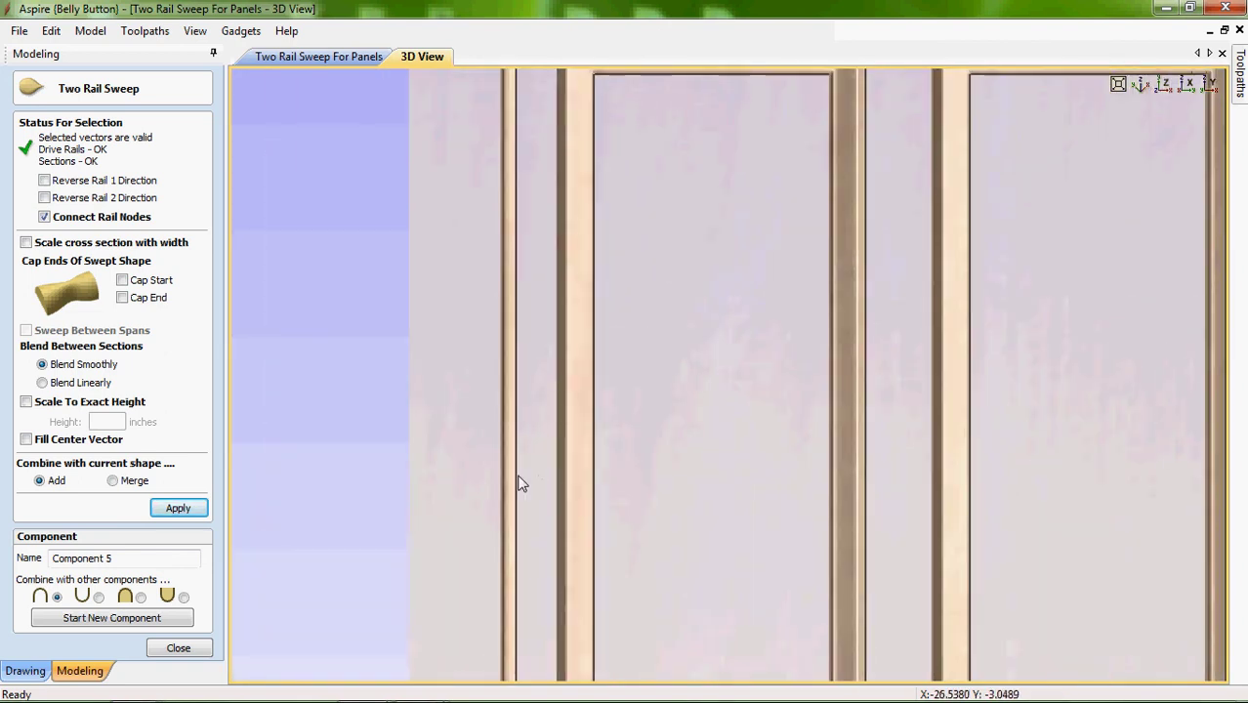
scroll(518, 479, up, 4)
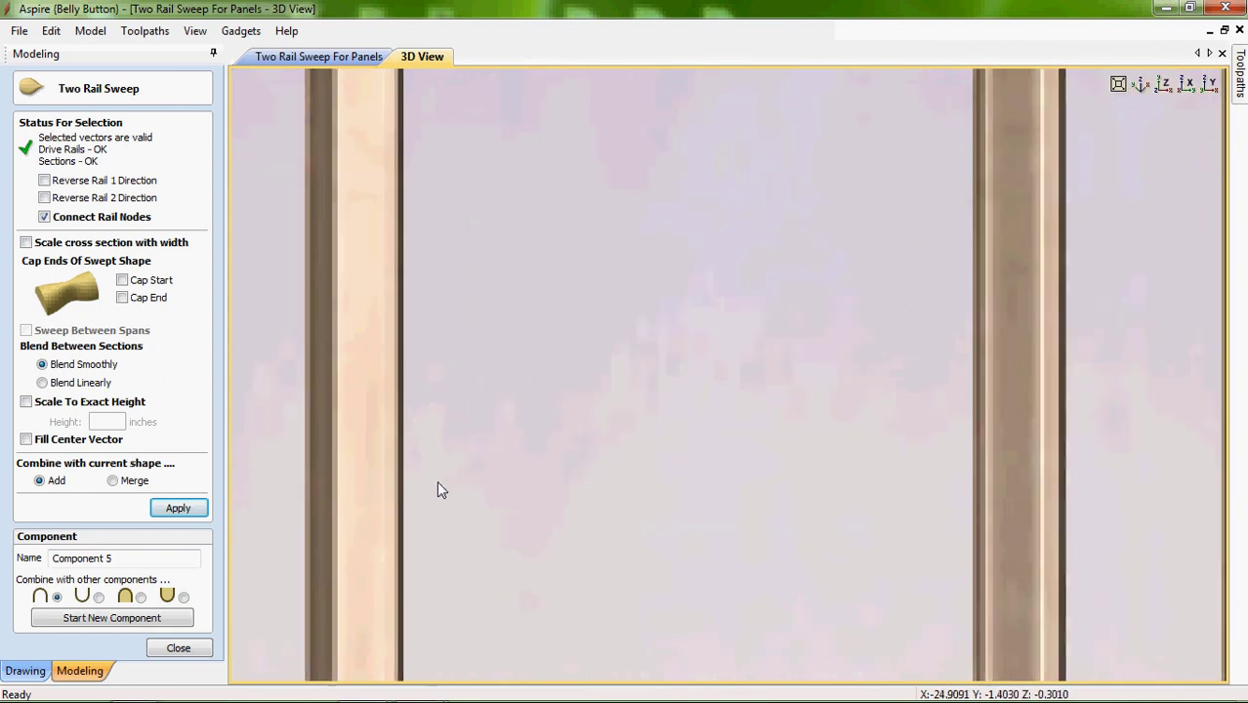
drag(436, 488, 540, 473)
scroll(540, 470, down, 3)
drag(669, 454, 710, 482)
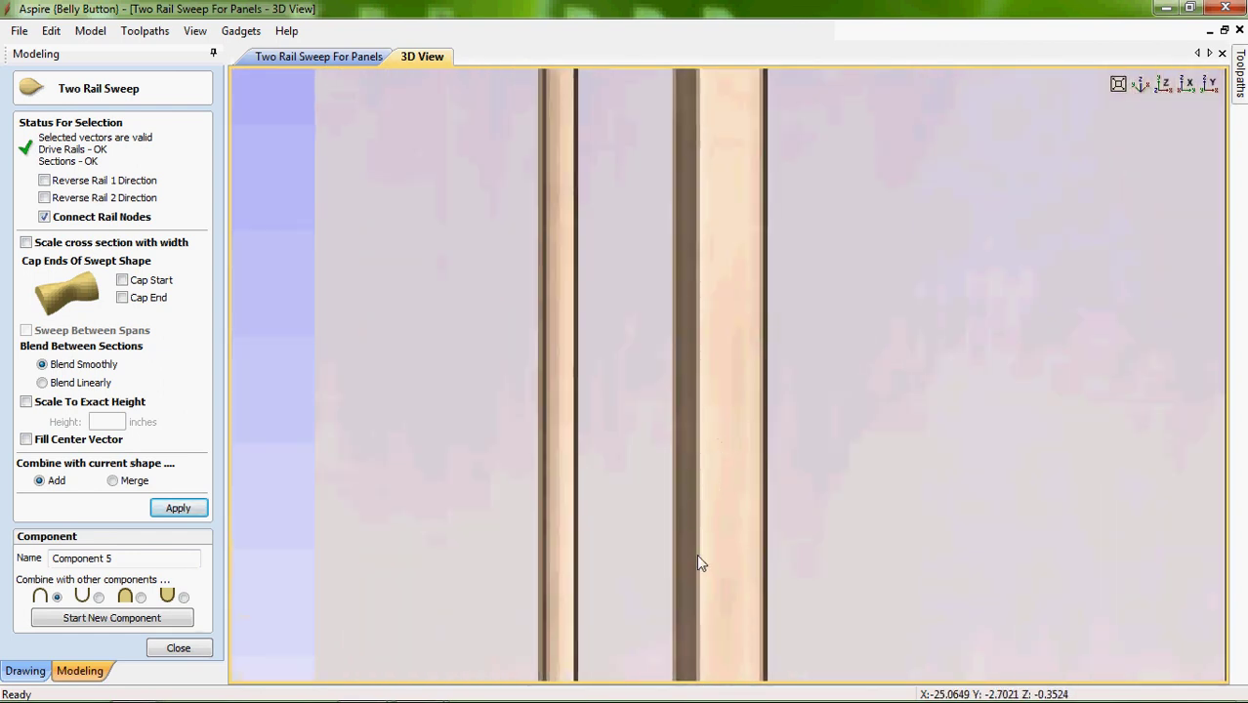
Tilt and rotate the view to see a moulding corner in perspective
drag(698, 571, 788, 291)
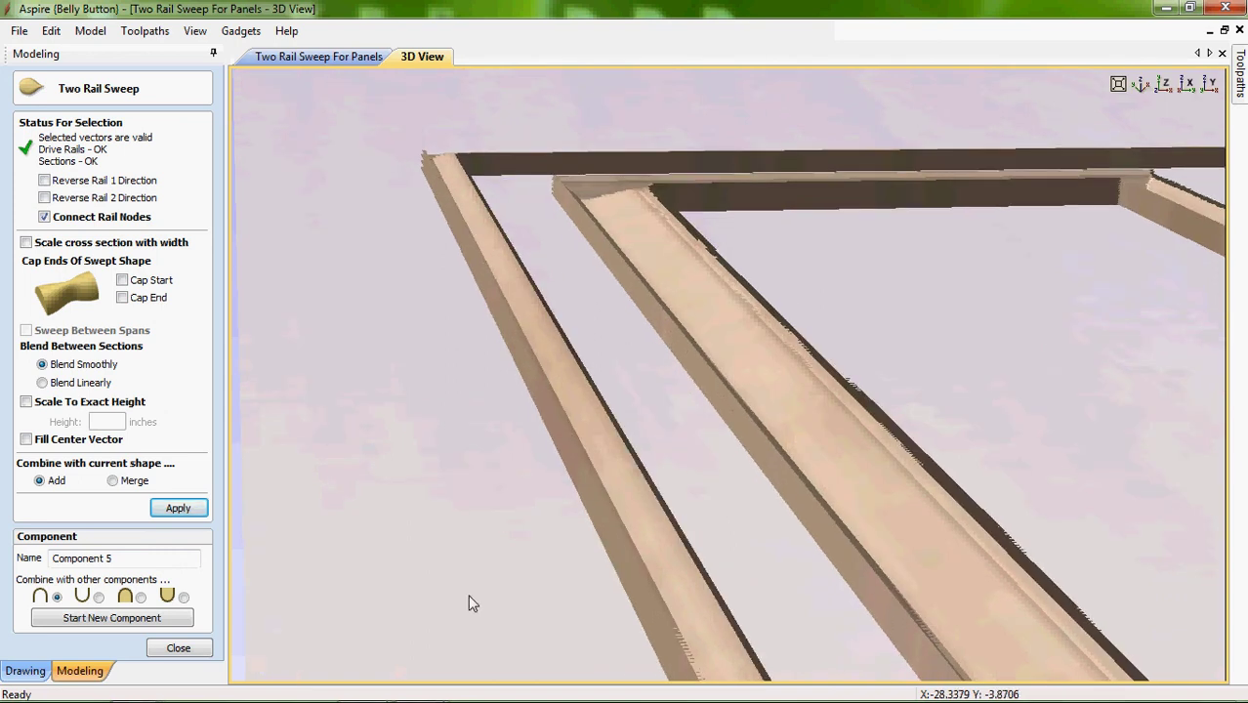
scroll(449, 599, down, 2)
scroll(432, 595, up, 6)
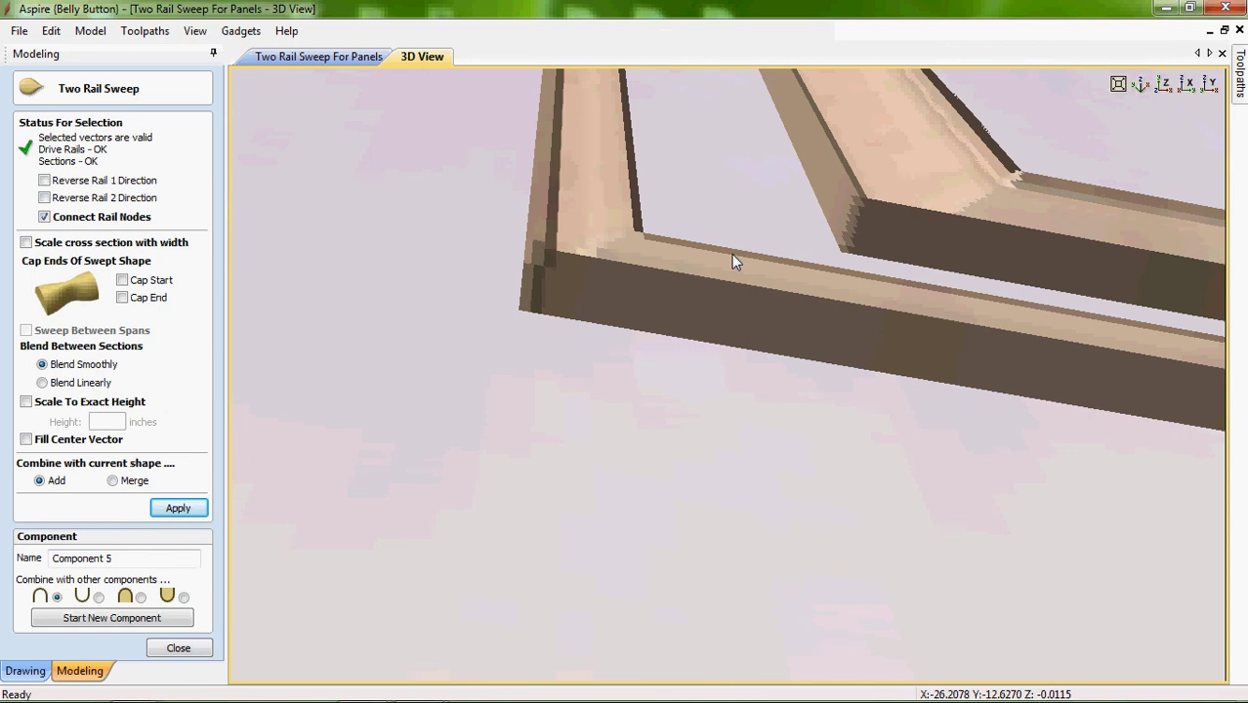
scroll(732, 254, up, 4)
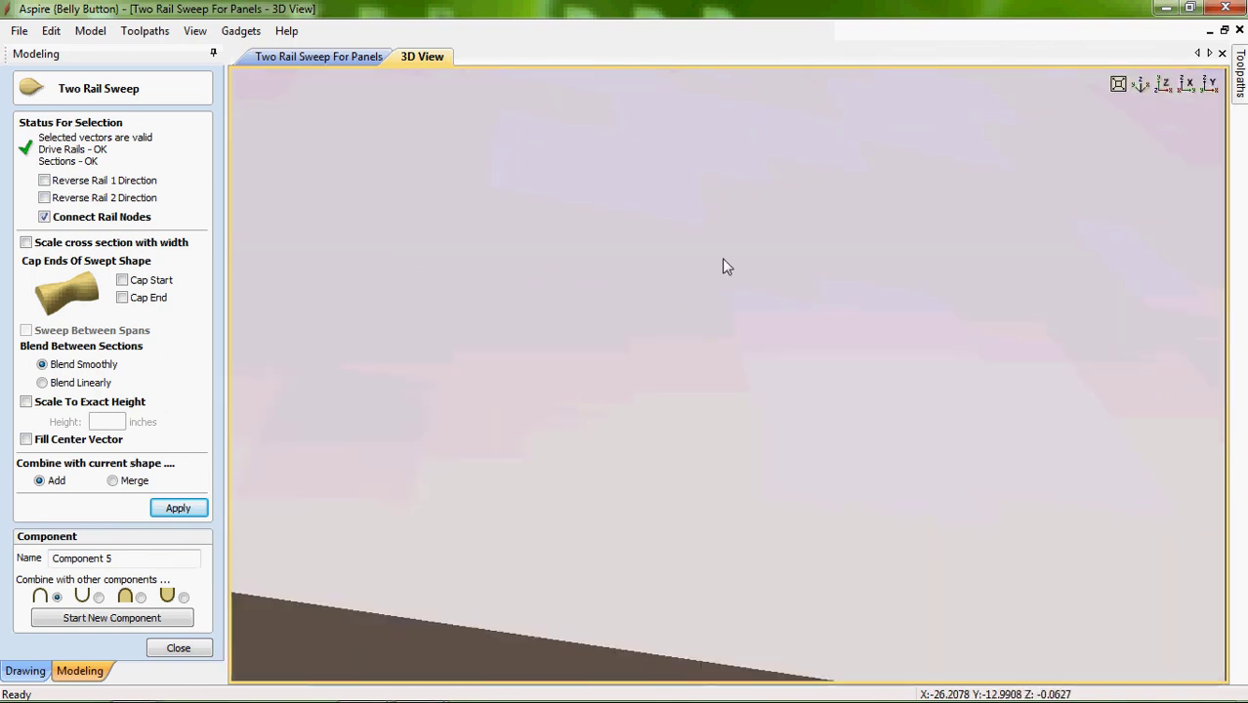
scroll(723, 265, down, 3)
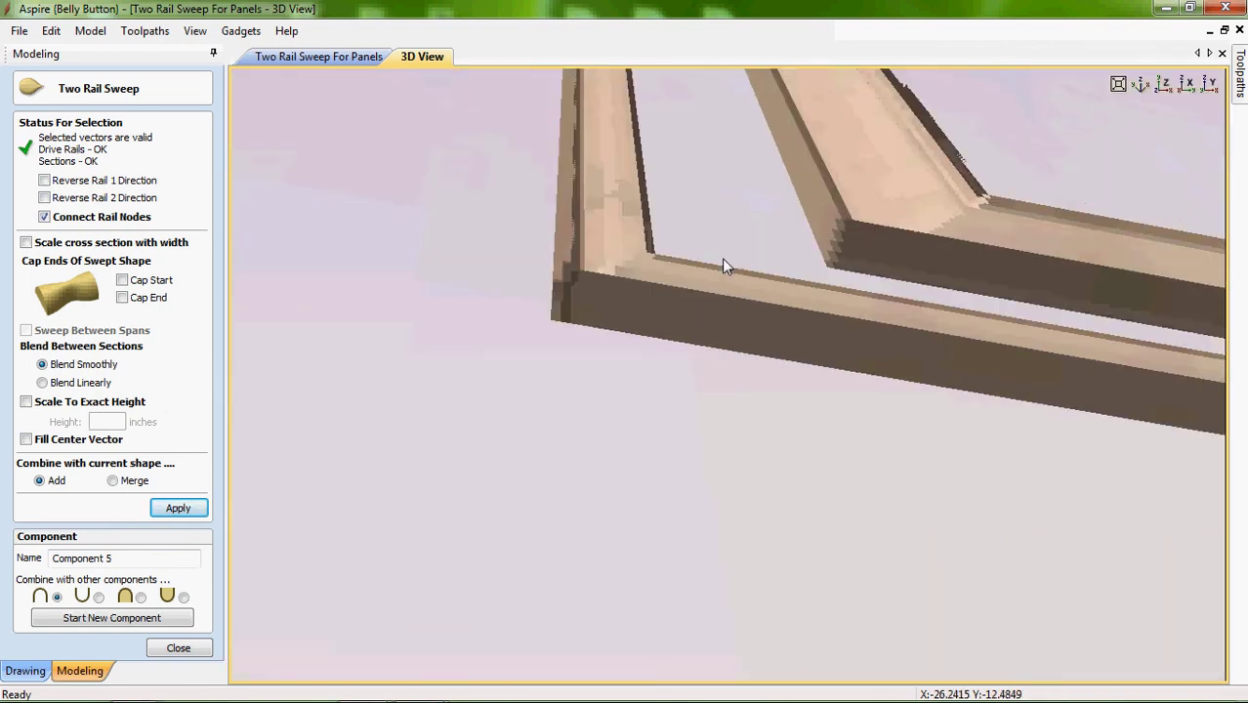
drag(713, 210, 591, 360)
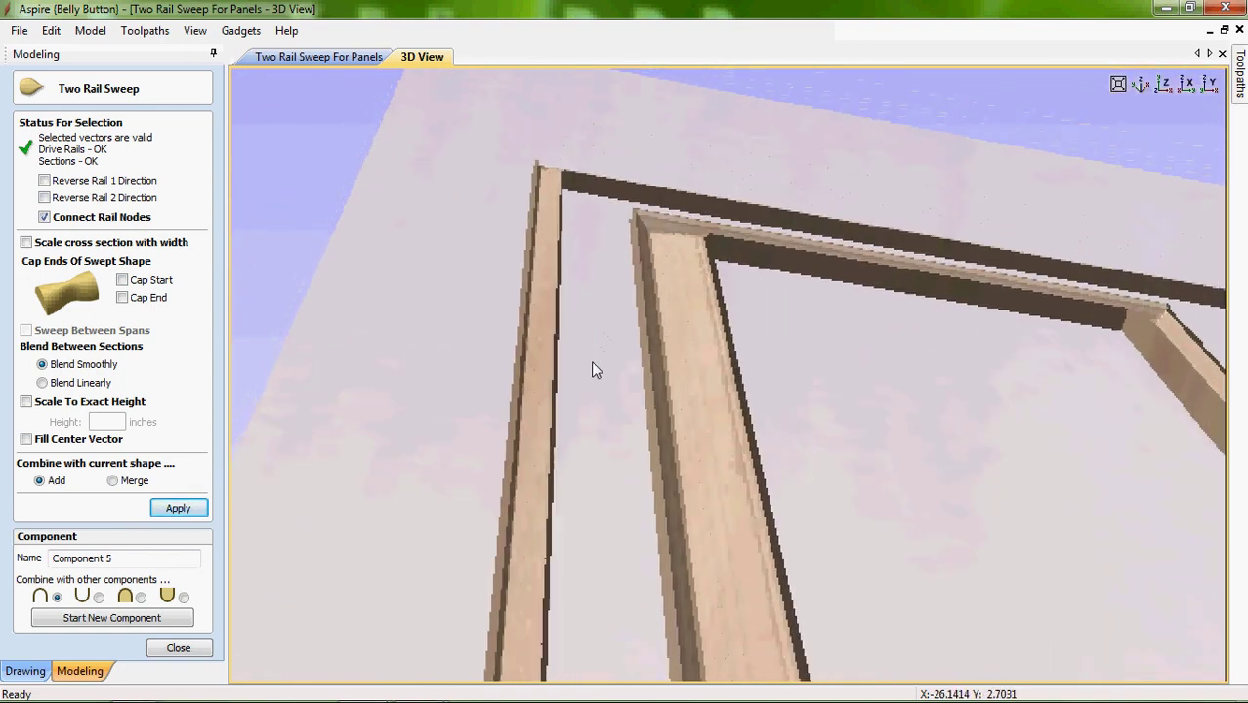
scroll(605, 215, up, 3)
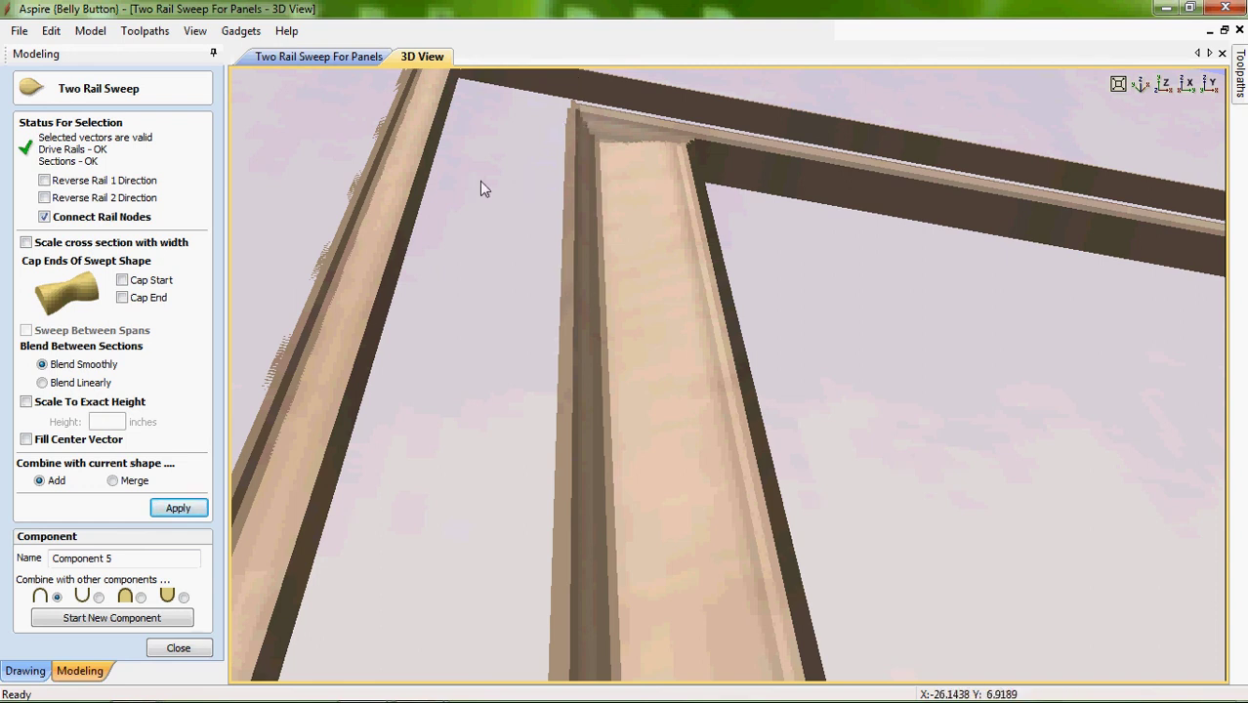
Tilt and zoom onto the frame moulding corner, then switch to a straight-down Z view of both doors
drag(480, 191, 429, 202)
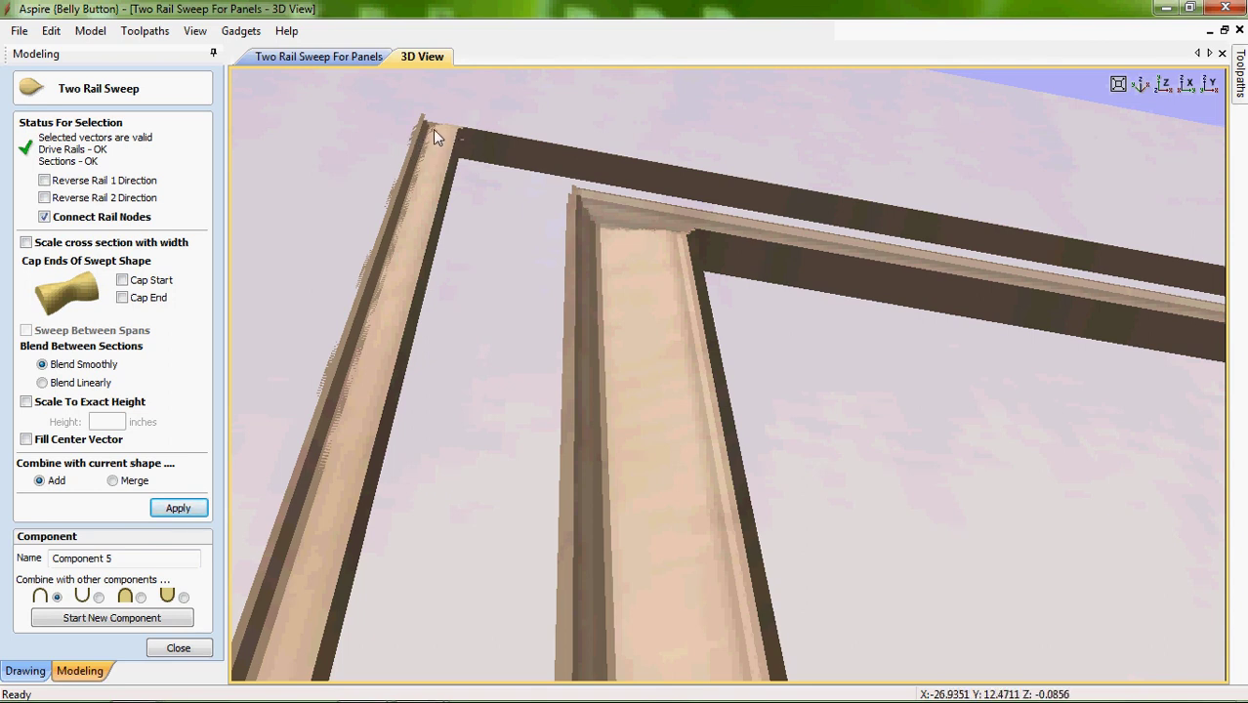
scroll(432, 132, up, 3)
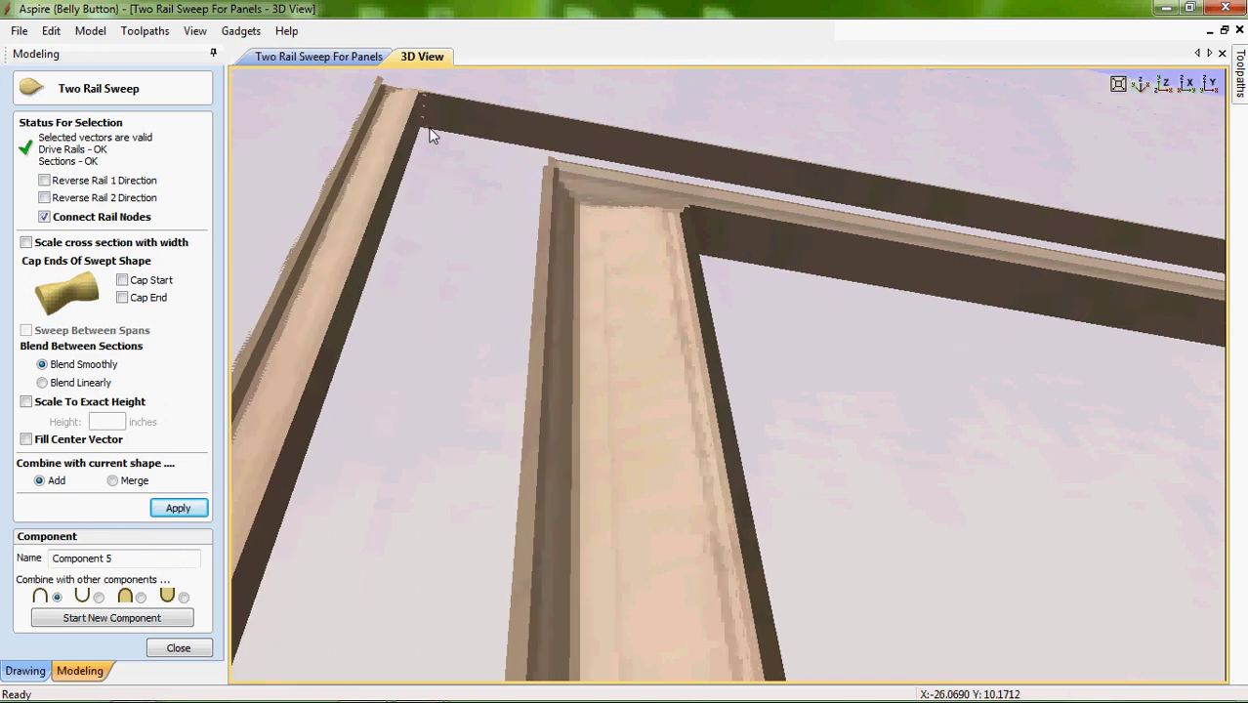
scroll(515, 268, up, 2)
scroll(512, 259, down, 3)
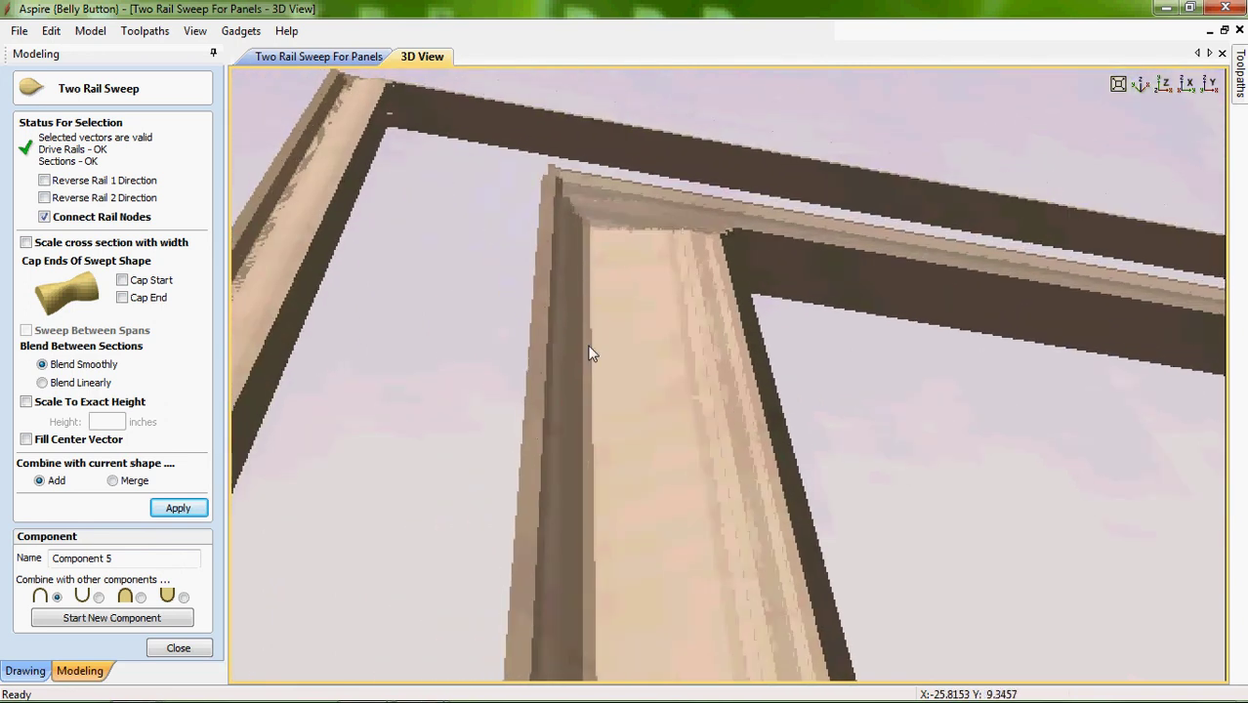
scroll(785, 456, up, 2)
scroll(737, 483, up, 2)
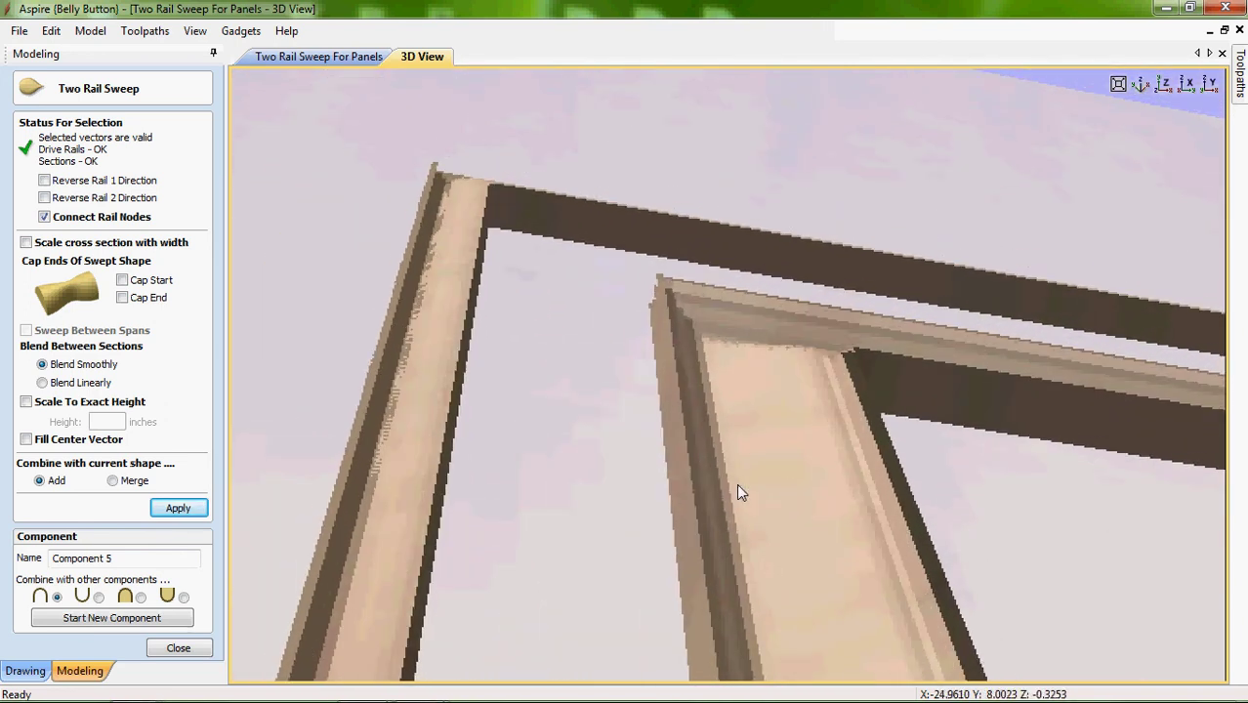
scroll(454, 192, up, 2)
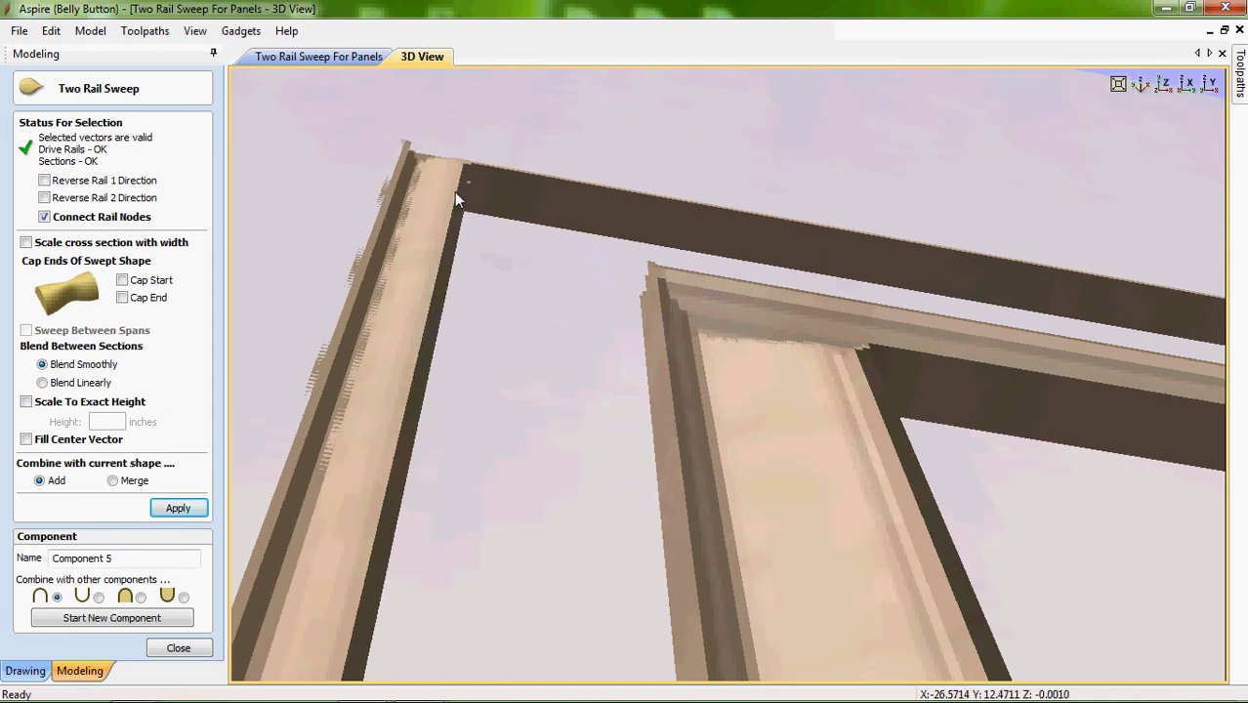
drag(401, 212, 459, 271)
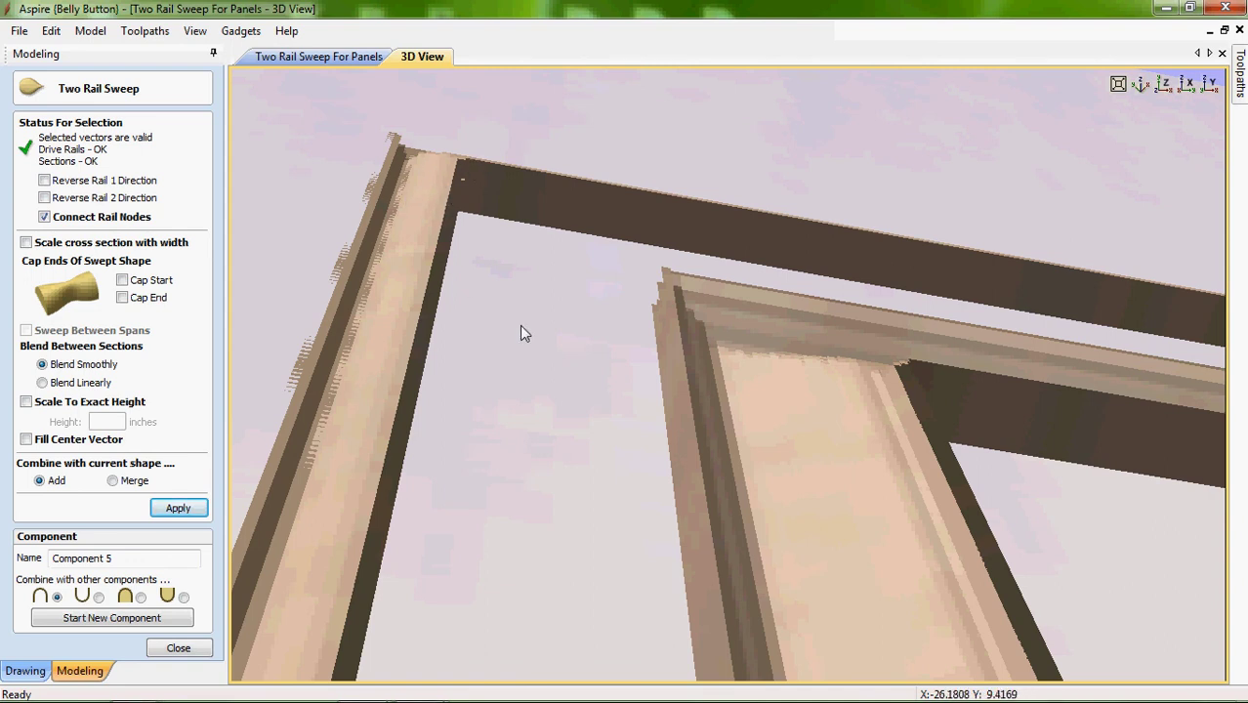
scroll(519, 332, down, 2)
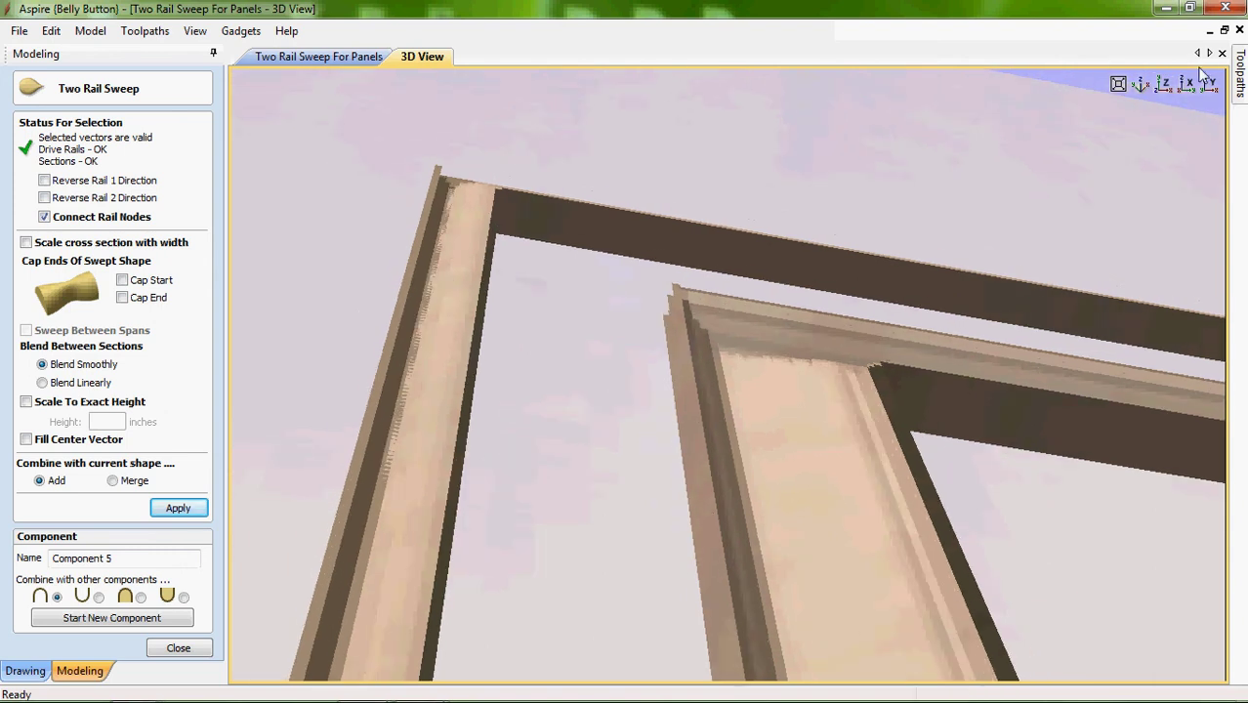
click(1165, 88)
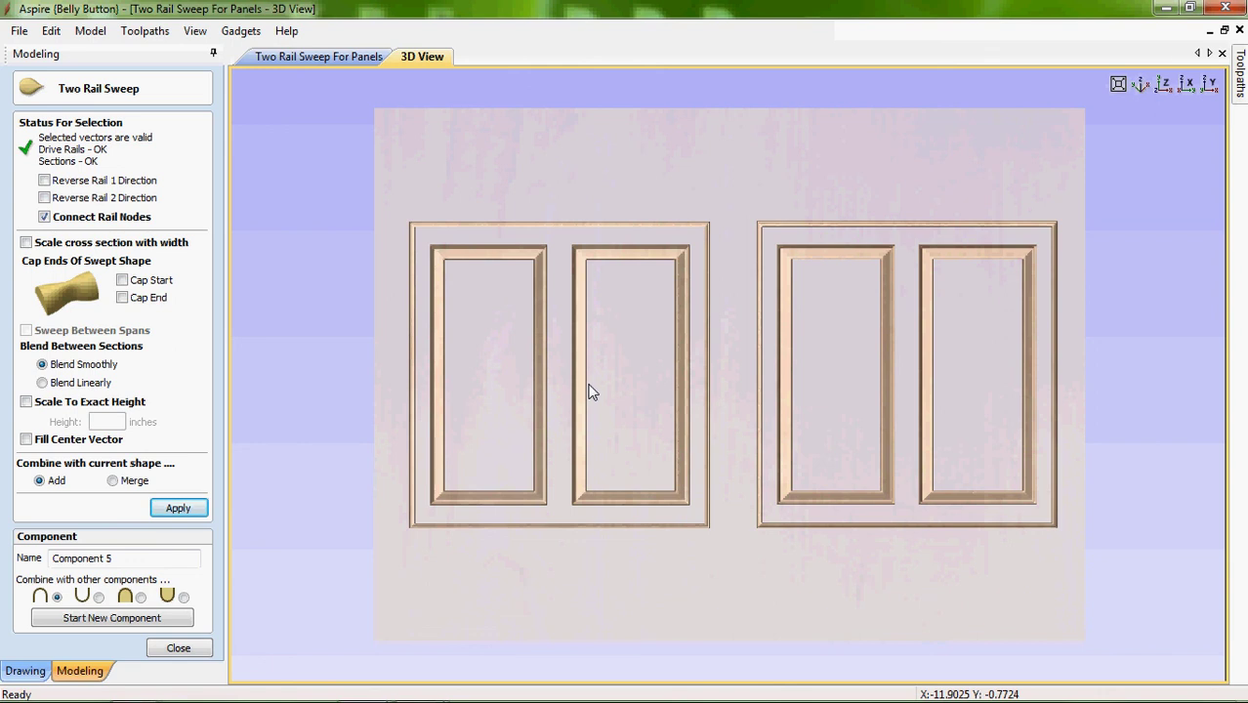
Keep the inner-panel sweep and select the left door's outer frame rectangle in the 2D panels view
click(294, 60)
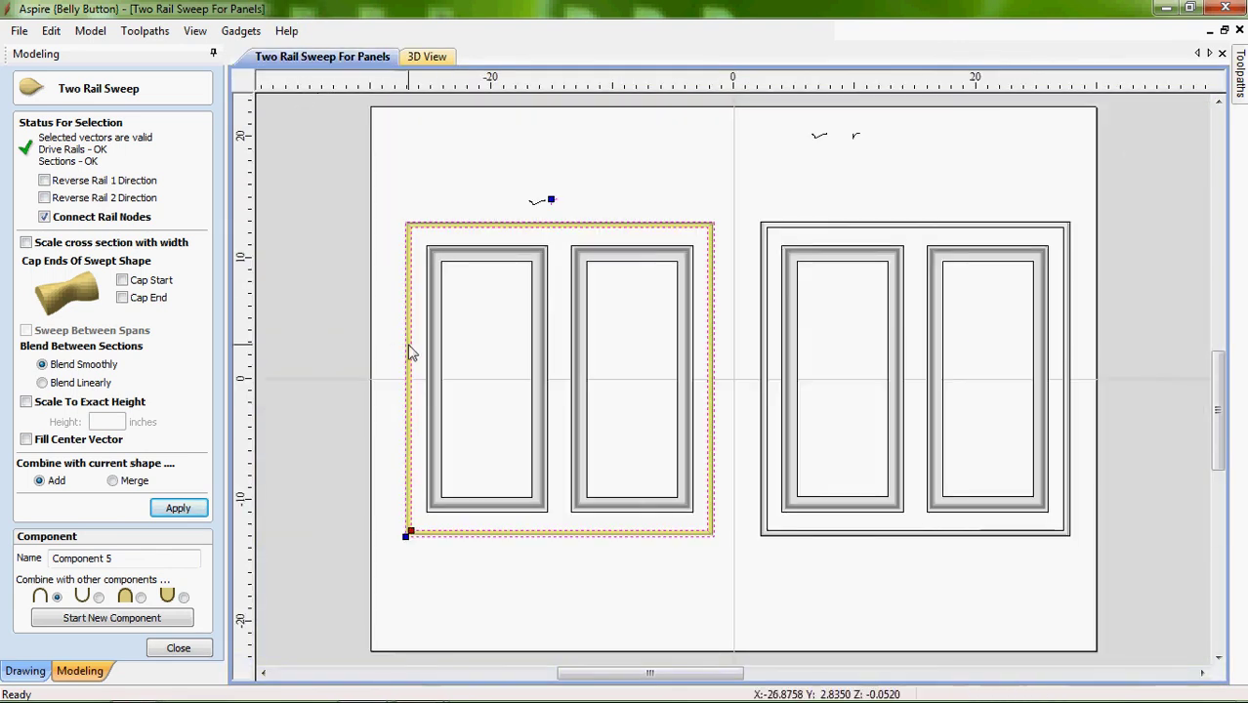
click(390, 371)
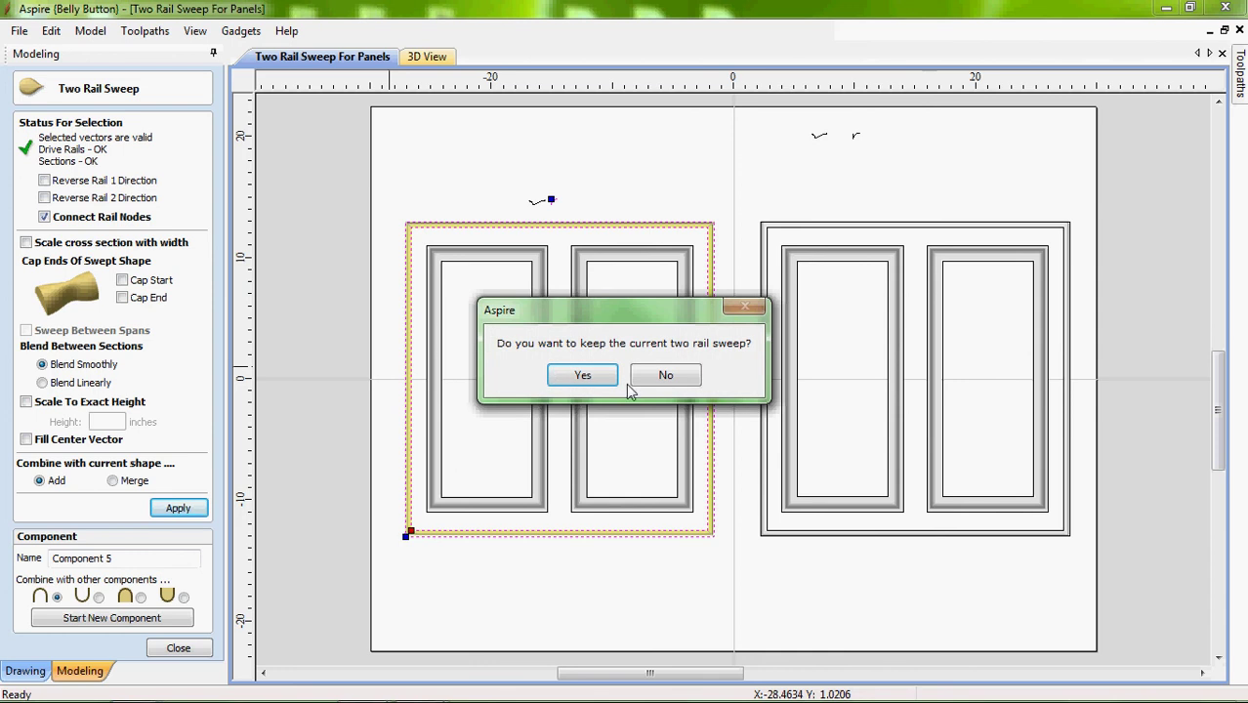
click(566, 378)
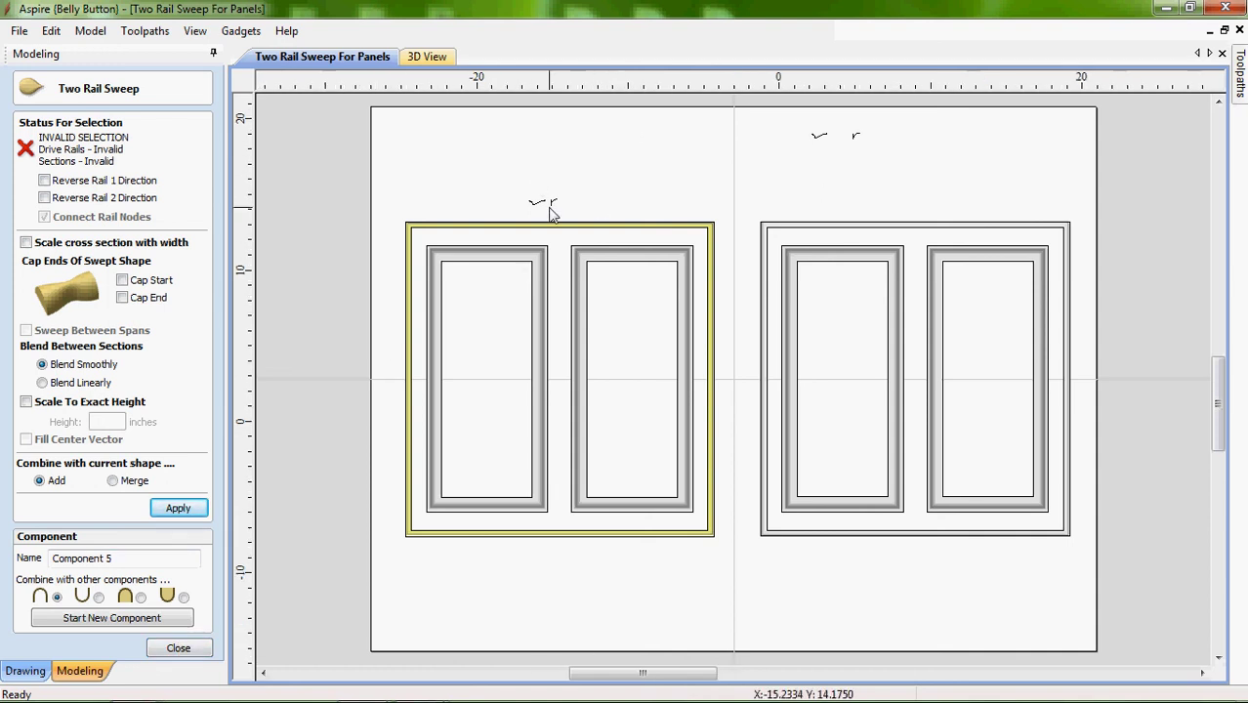
Zoom in on the two small profile sketches above the left door's top frame
scroll(550, 207, up, 3)
scroll(550, 209, up, 4)
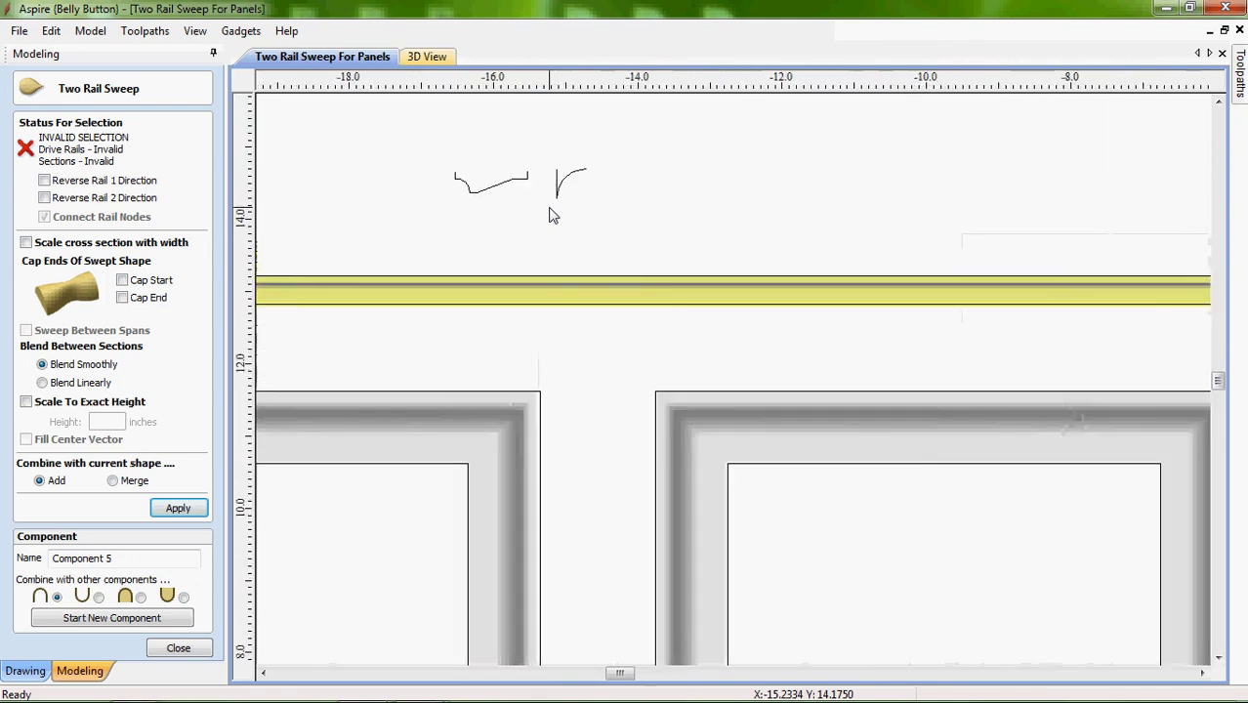